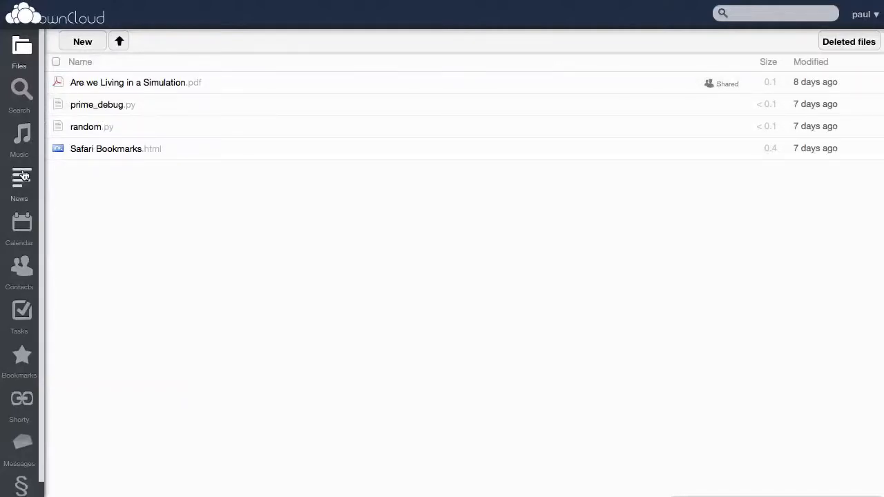
- Look through the ownCloud calendar, contacts and task list, and return to the files
left_click(22, 226)
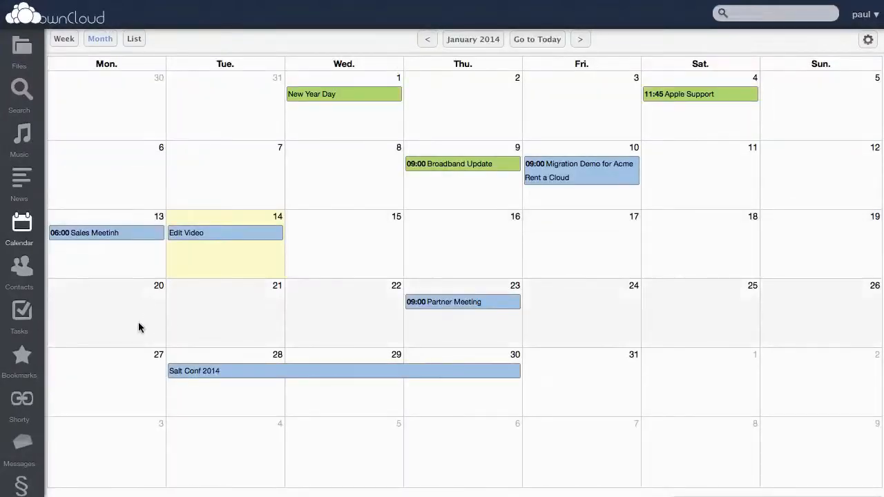
left_click(22, 268)
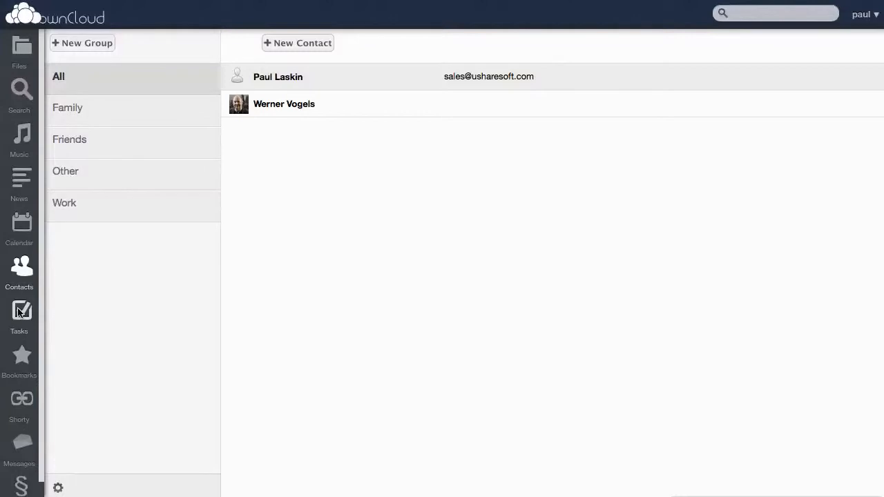
left_click(19, 312)
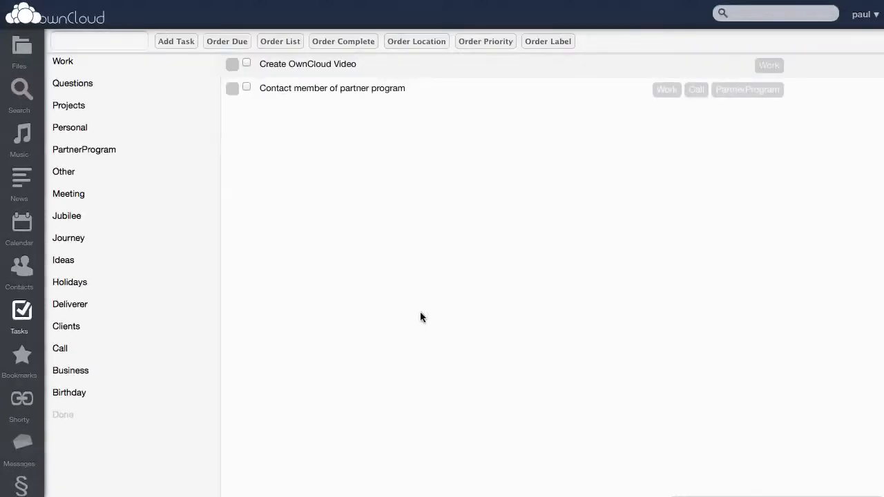
left_click(20, 53)
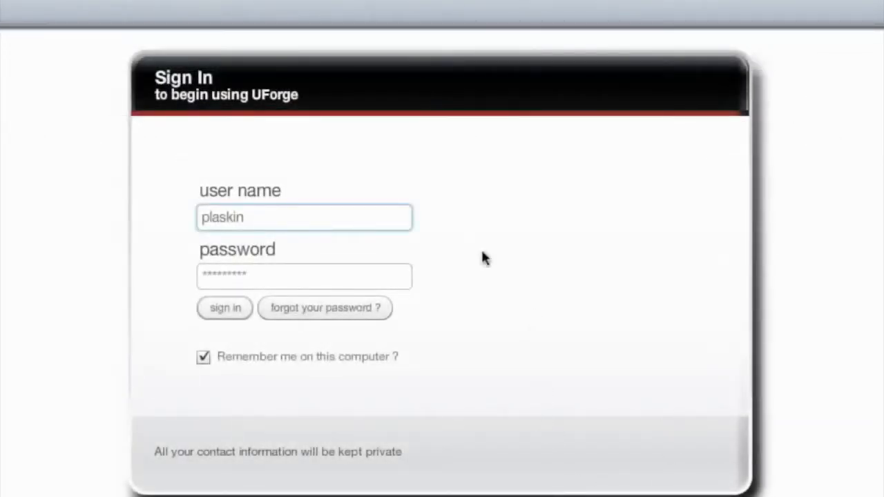
- Sign in to UForge with the saved credentials and start a new scan in the migration area
left_click(225, 306)
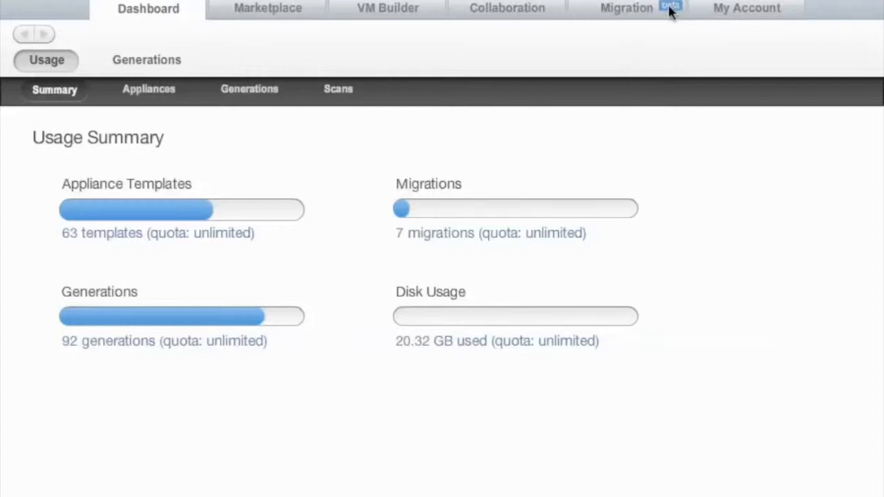
left_click(619, 12)
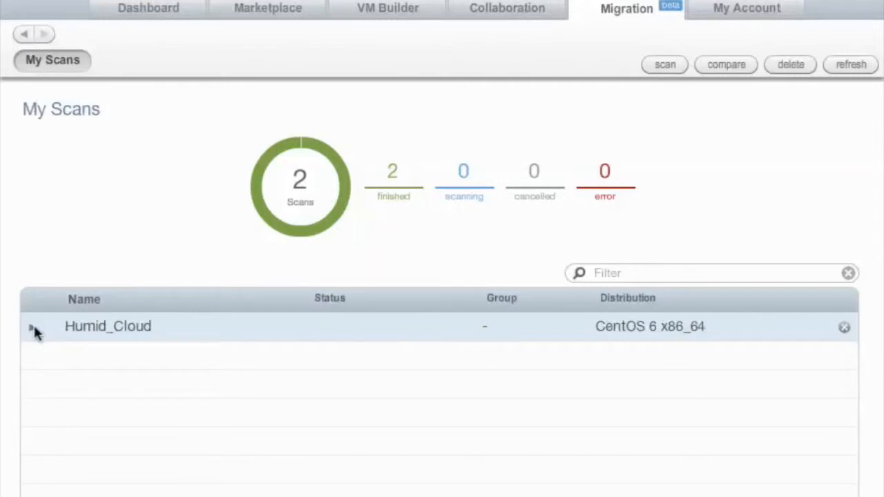
left_click(664, 65)
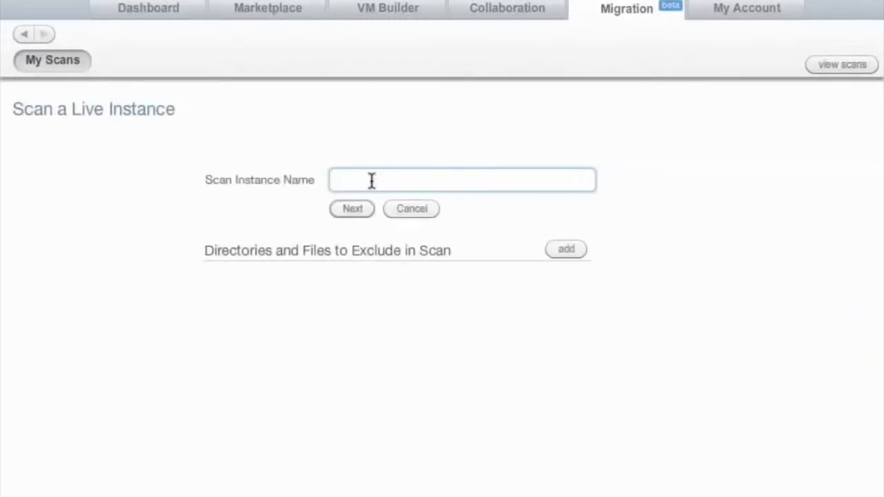
- Name the scan instance OwnCloud, exclude /tmp and /var/tmp from it, and continue to the launch instructions
type("OwnCloud")
left_click(571, 251)
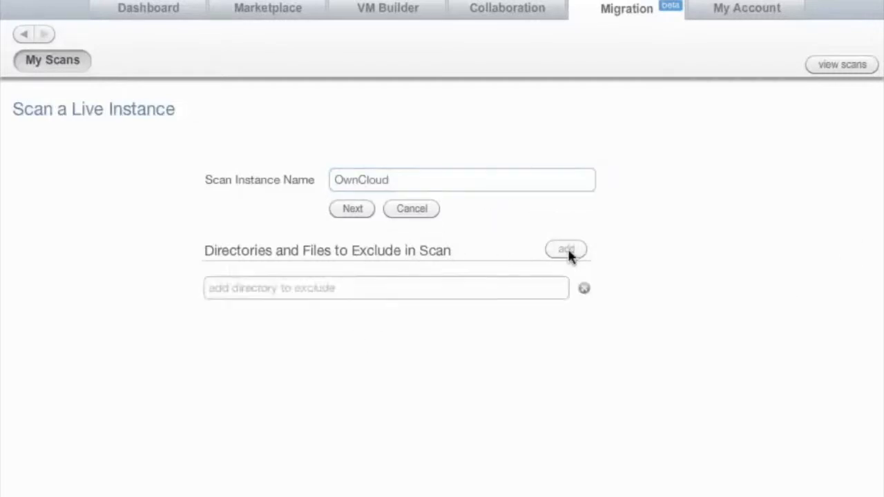
left_click(280, 291)
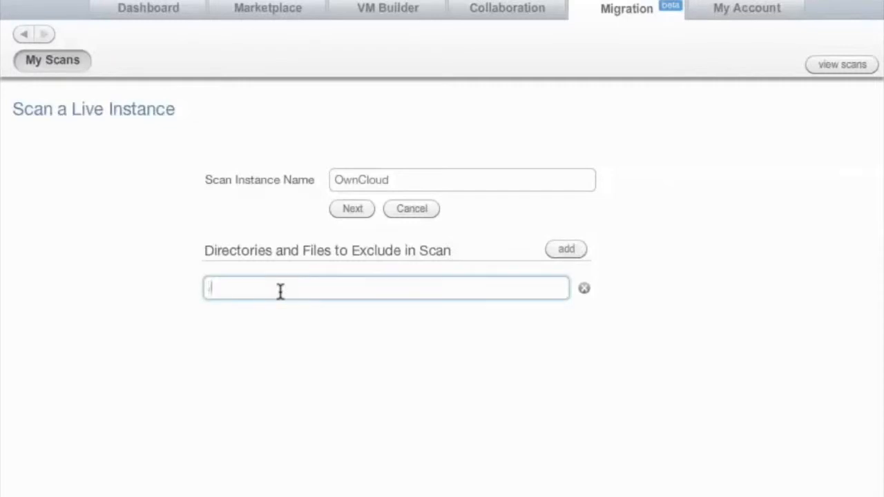
type("/tmp")
left_click(505, 410)
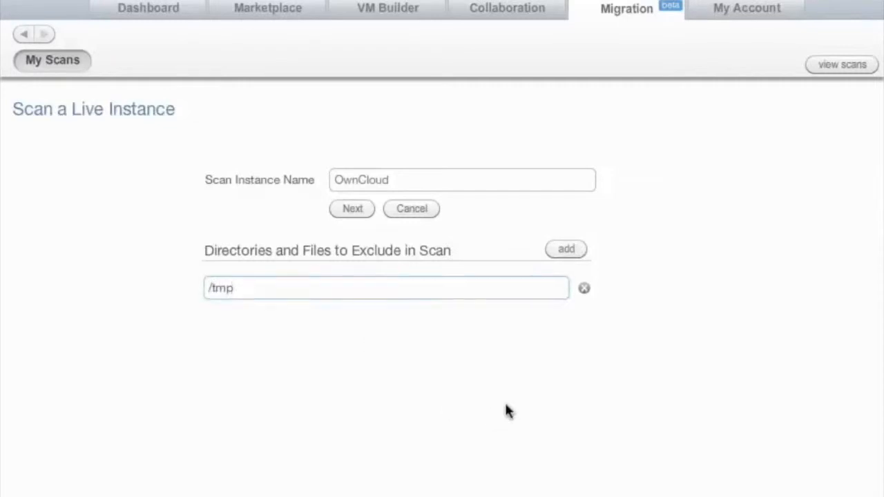
left_click(567, 250)
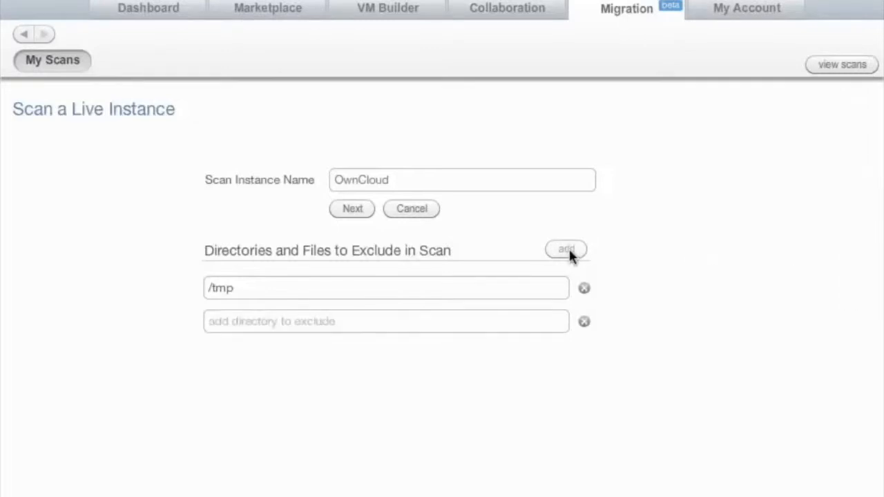
type("/var/tmp")
left_click(366, 209)
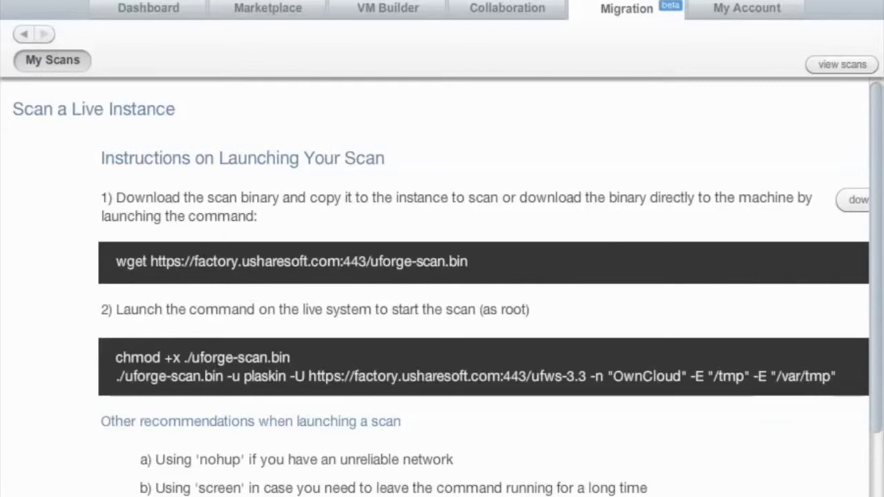
- Switch to the terminal and connect over SSH as root to 192.168.1.40, entering the root password
key("super+Tab")
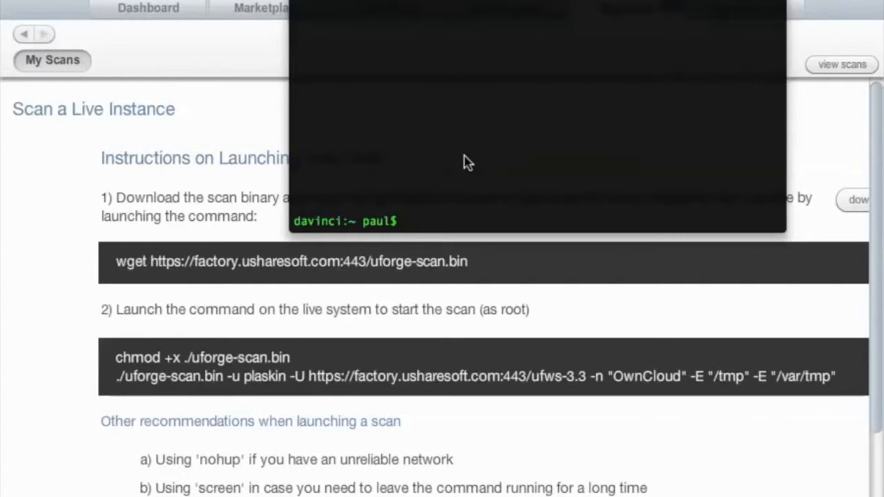
type("ssh")
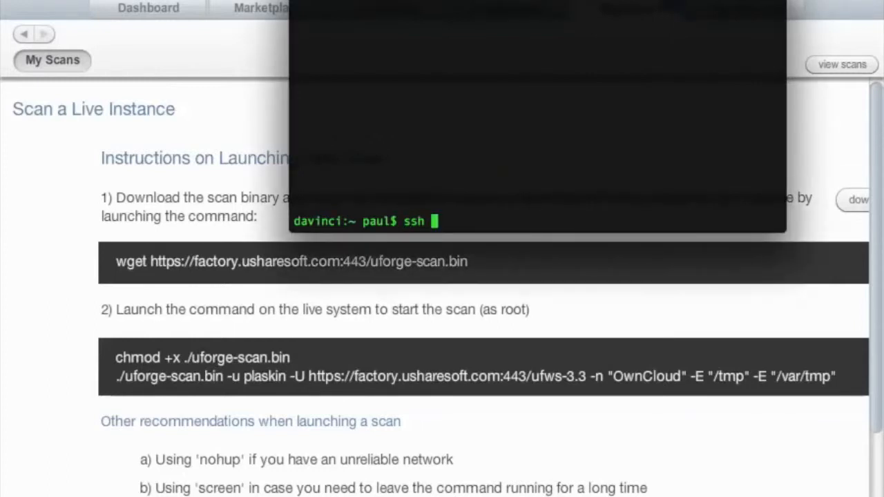
type(" root@")
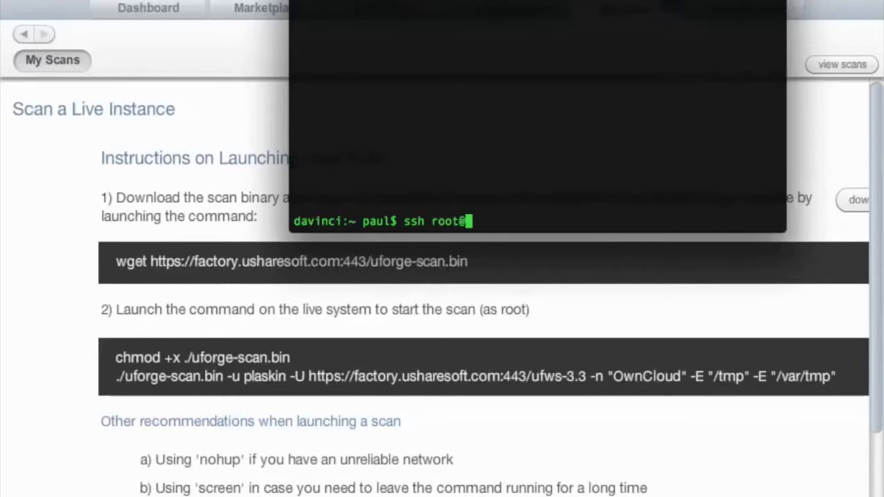
type("192.168.1.40")
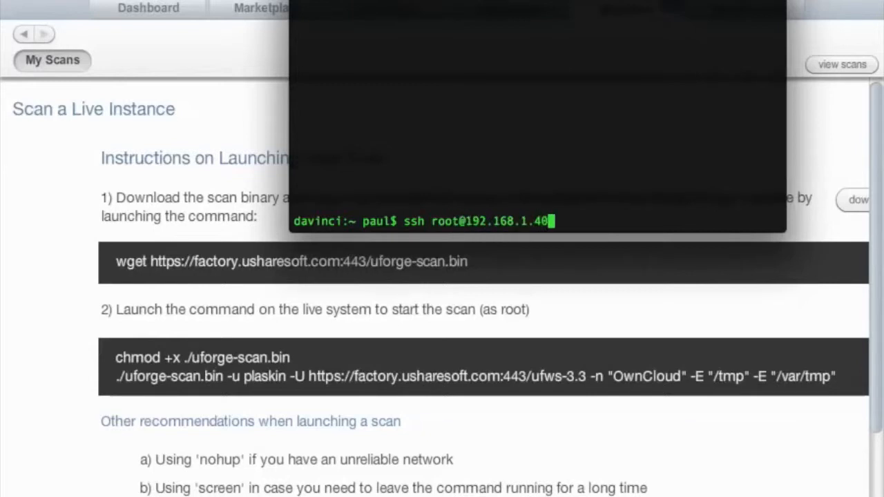
key("Return")
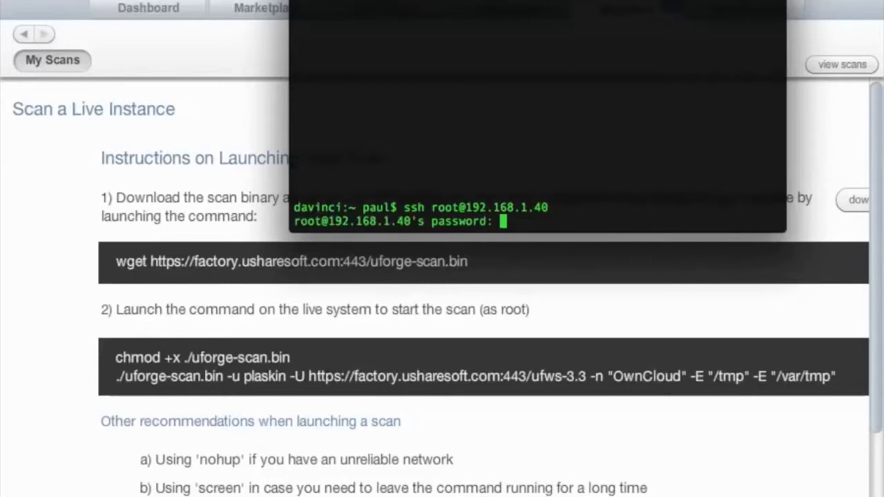
key("Return")
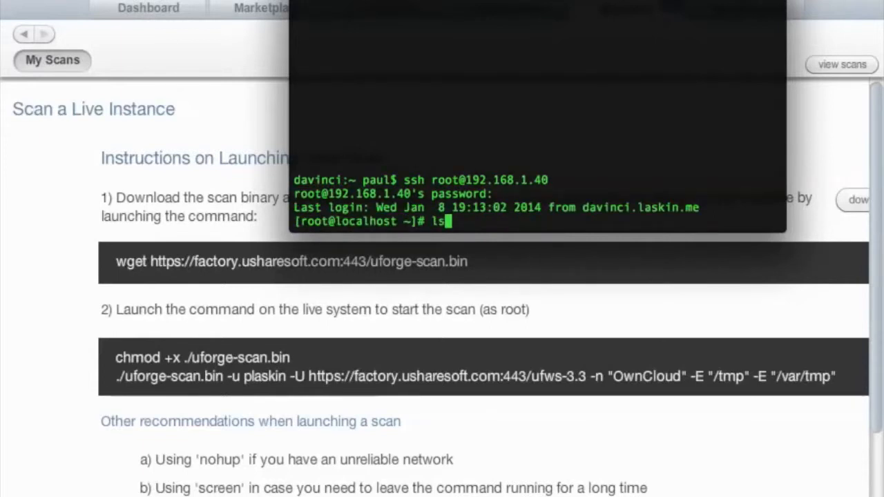
type("ls")
key("Return")
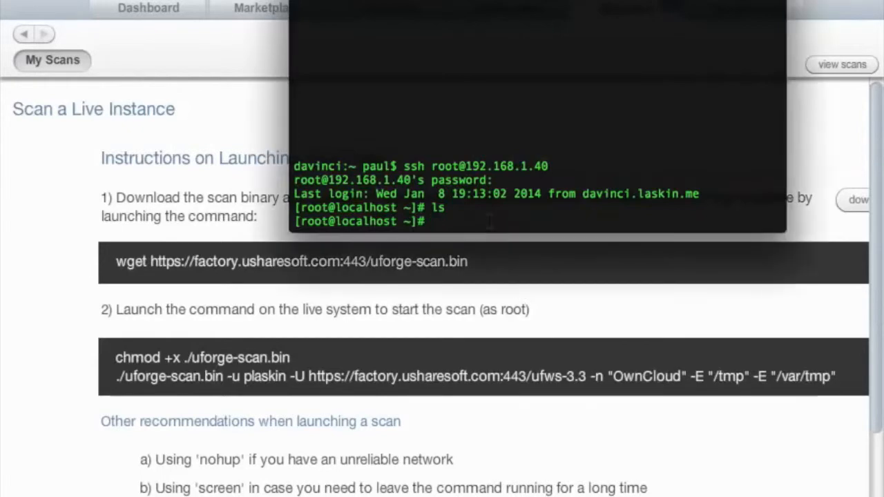
type("wget https://factory.usharesoft.com:443/uforge-scan.bin")
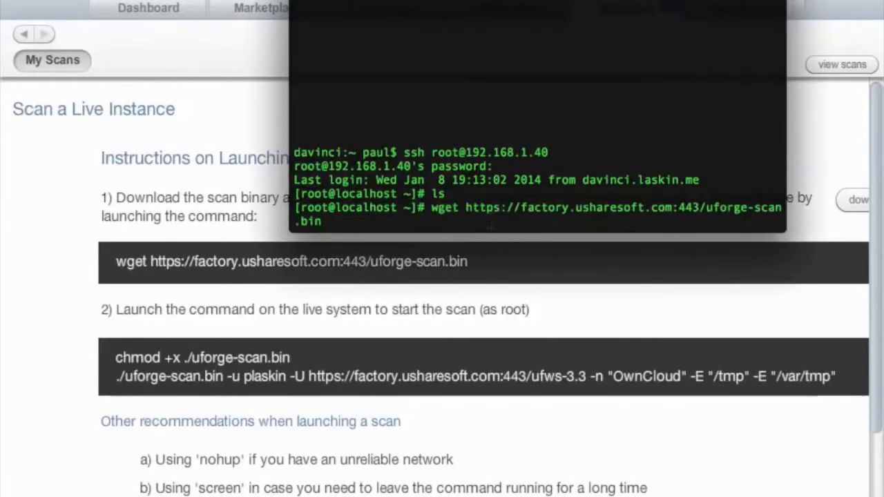
key("Return")
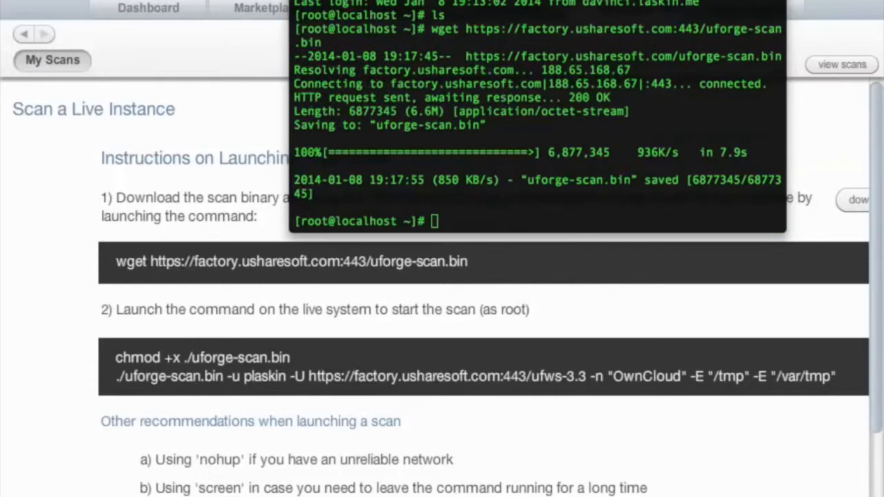
left_click(554, 222)
type("ls")
key("Return")
- Make uforge-scan.bin executable with chmod +x and check its permissions with a long directory listing
type("ch")
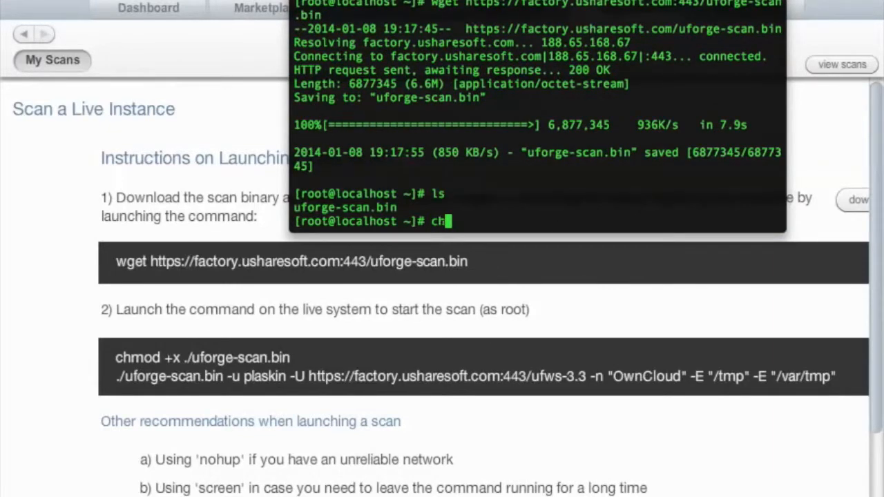
type("mod +x uforge-scan.bin")
key("Return")
type("ls -l")
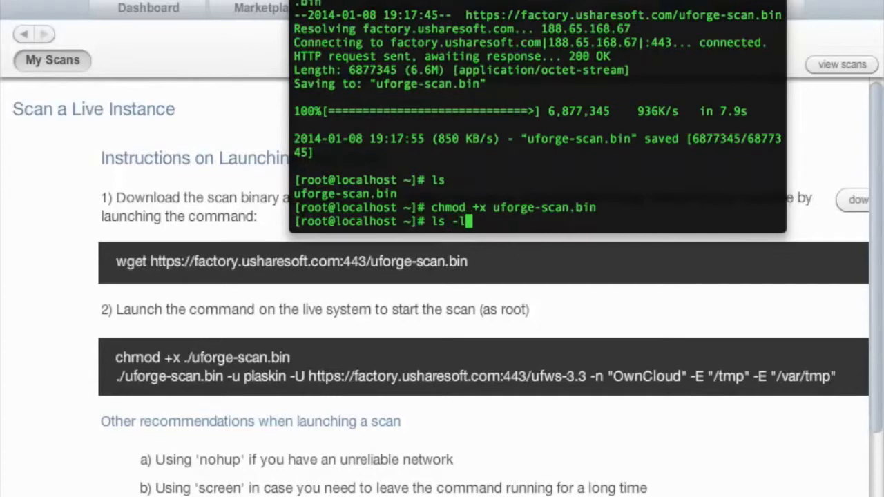
key("Return")
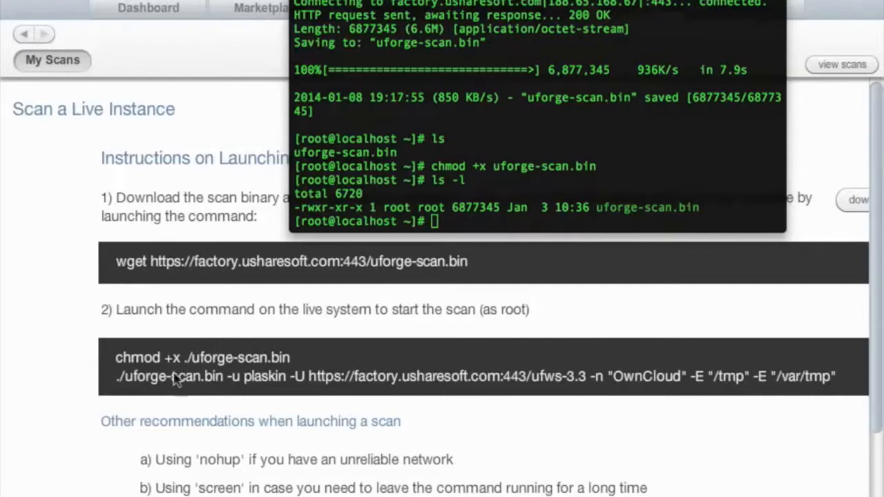
- Copy the uforge-scan.bin launch command from the scan instructions, run it in the terminal, and enter the UForge account password
left_click(138, 378)
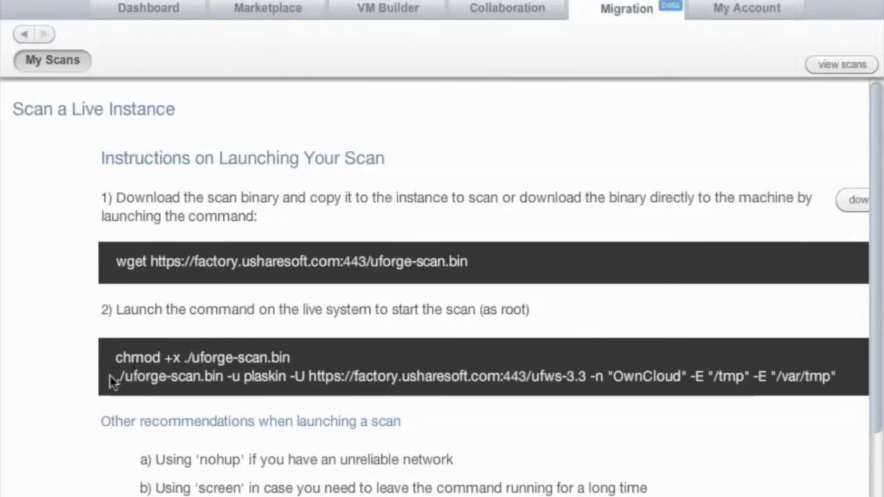
left_click_drag(118, 378, 841, 407)
key("ctrl+c")
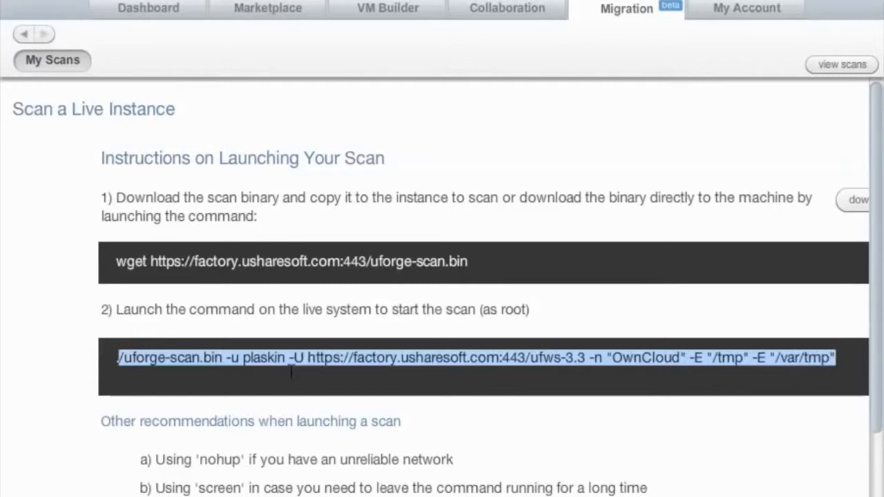
key("super+Tab")
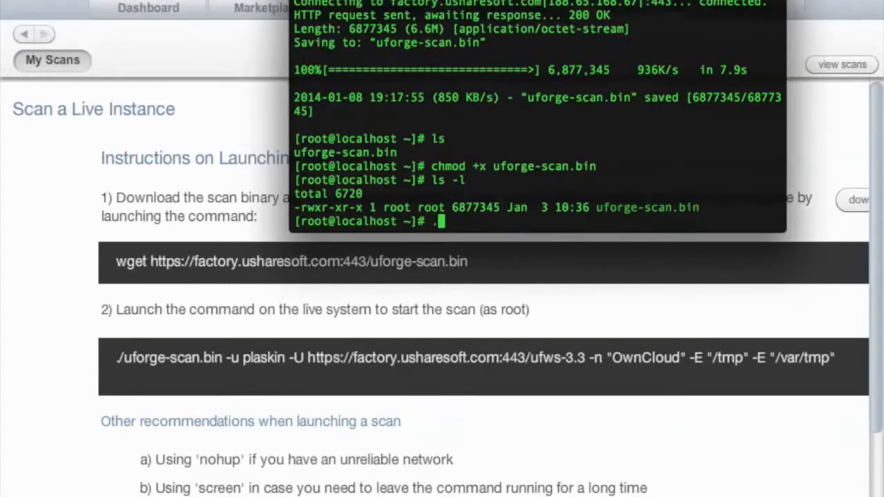
key("ctrl+shift+v")
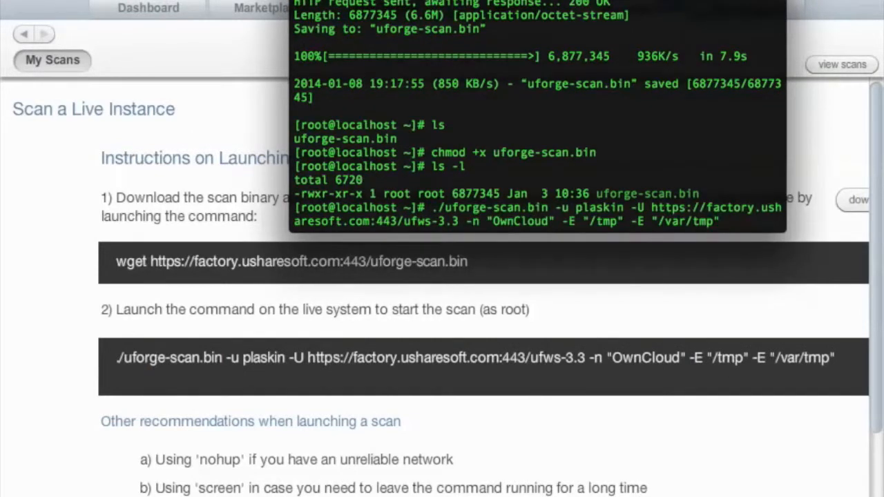
key("Return")
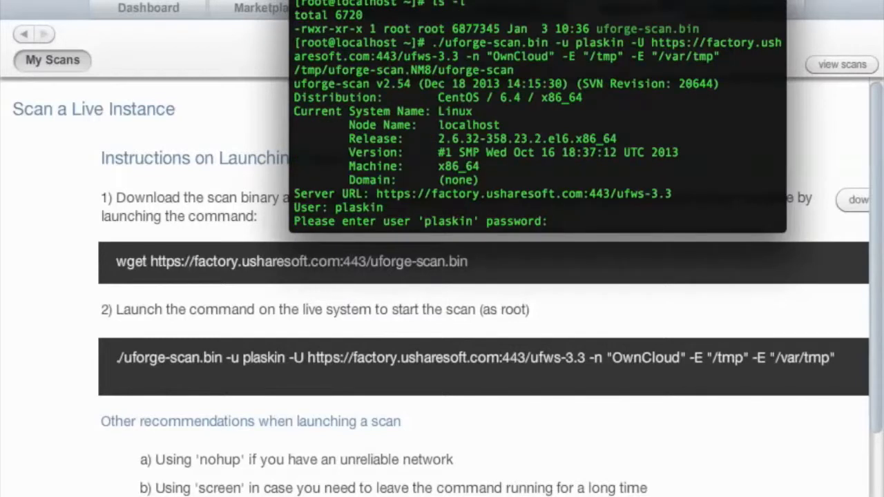
key("Return")
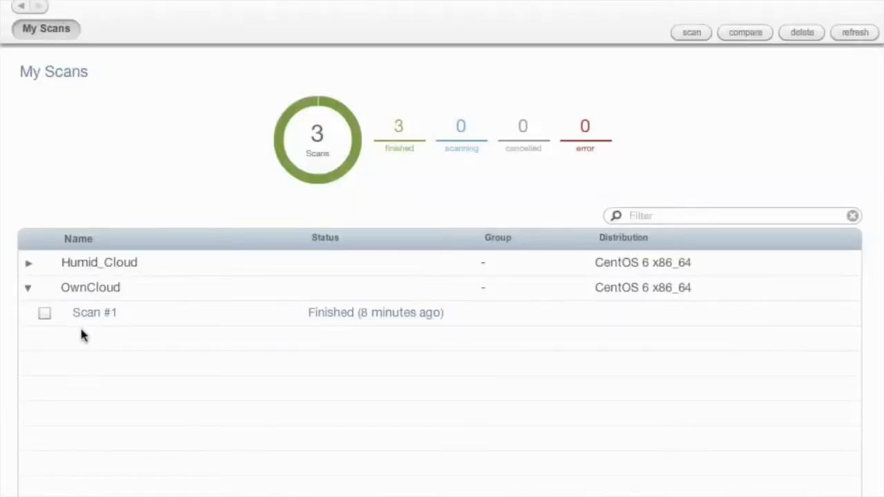
- Open the details of Scan #1 under OwnCloud in the scan list
mouse_move(103, 312)
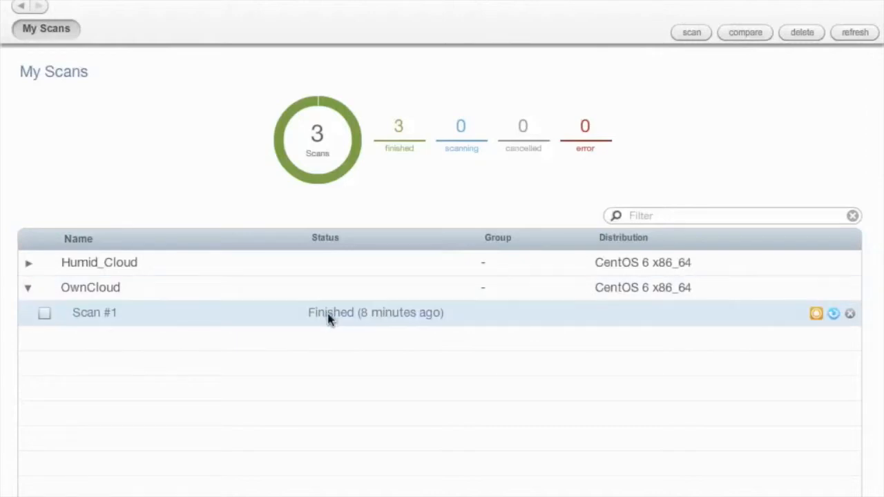
left_click(328, 315)
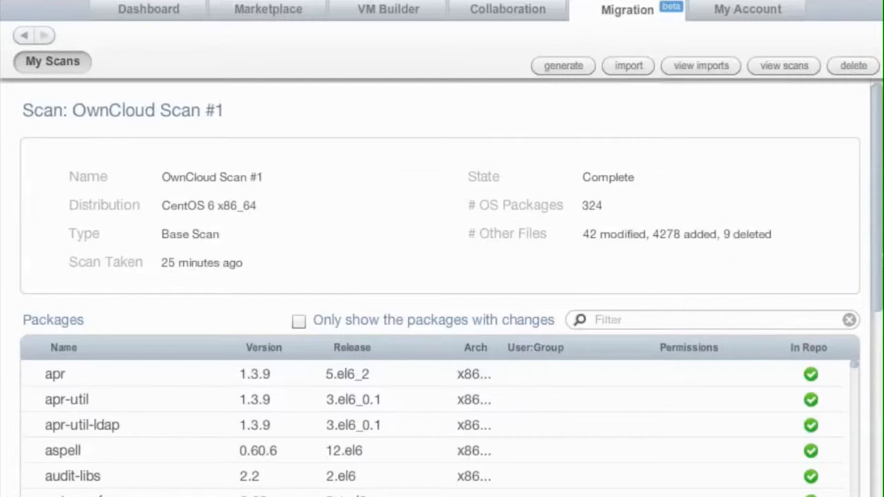
- Widen the Arch column in the scan's Packages table and sort the packages by In Repo
scroll(879, 246, "down", 1)
left_click_drag(880, 247, 868, 324)
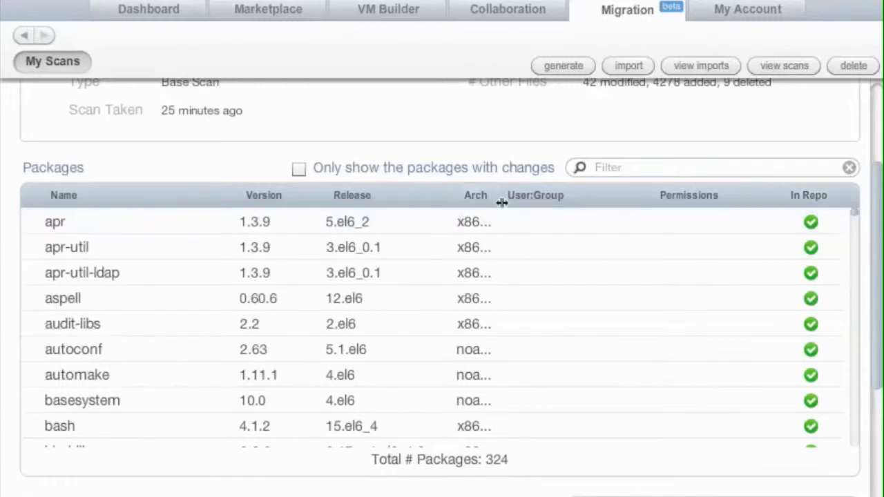
left_click_drag(501, 194, 544, 191)
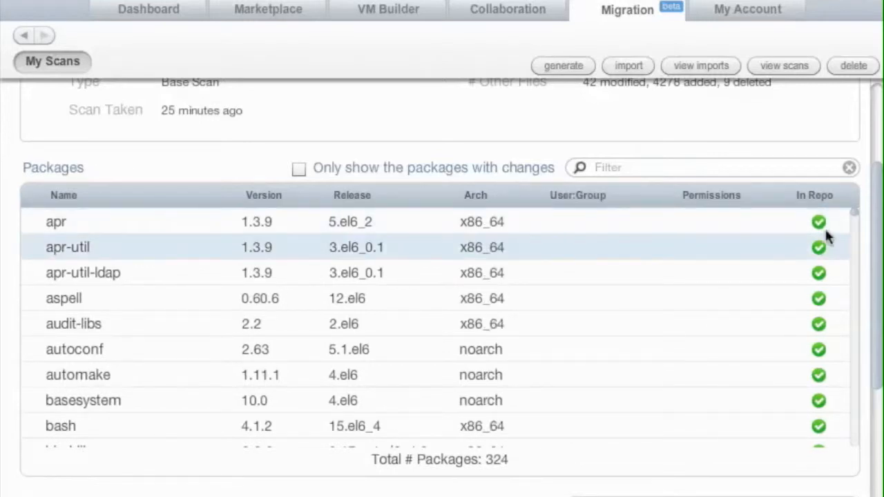
left_click(820, 196)
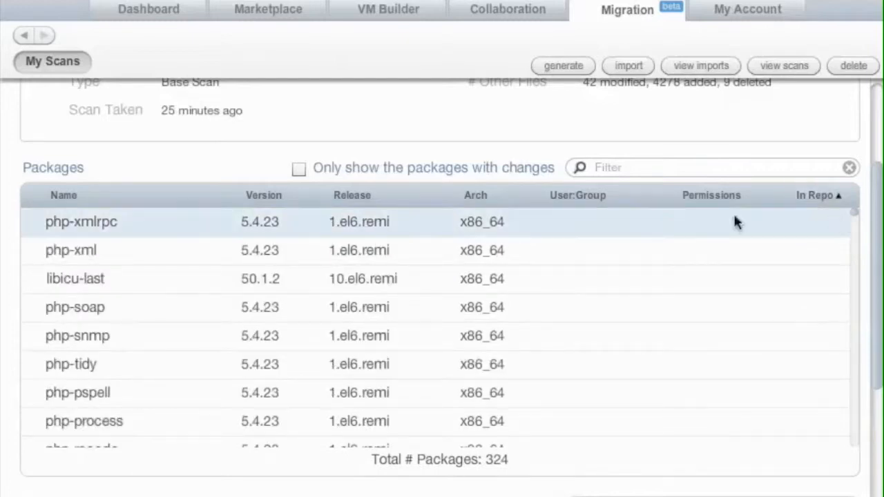
- Examine the scan's Packages table for packages that are missing from the repository
scroll(516, 307, "down", 5)
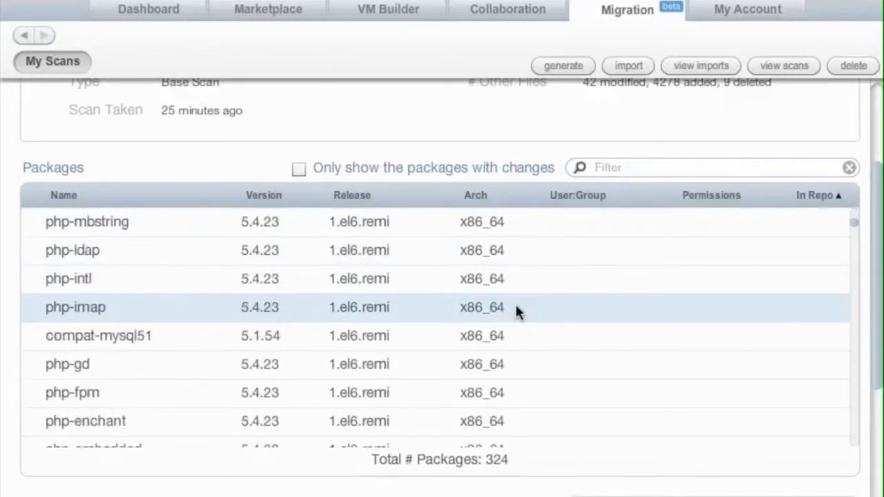
scroll(516, 307, "down", 5)
scroll(515, 308, "down", 5)
scroll(516, 308, "up", 3)
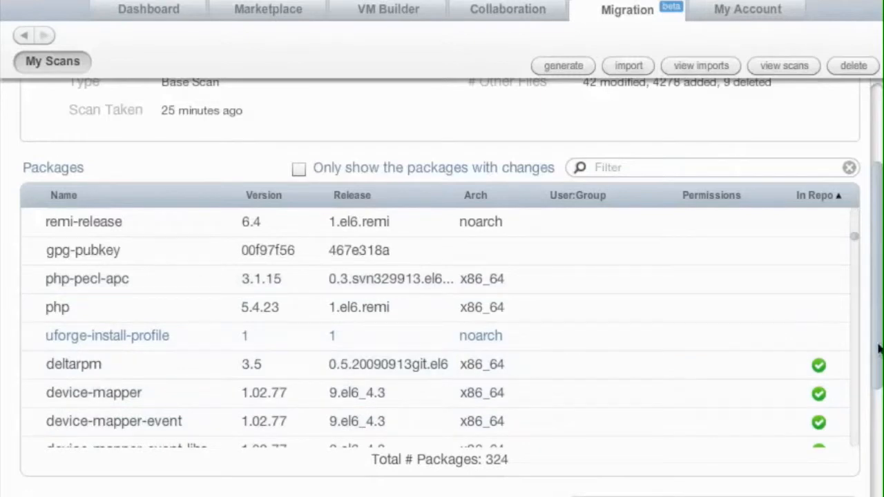
- Expand the etc folder under Other Files (non-native) and examine its files, ownership, permissions and package origin
scroll(879, 351, "down", 5)
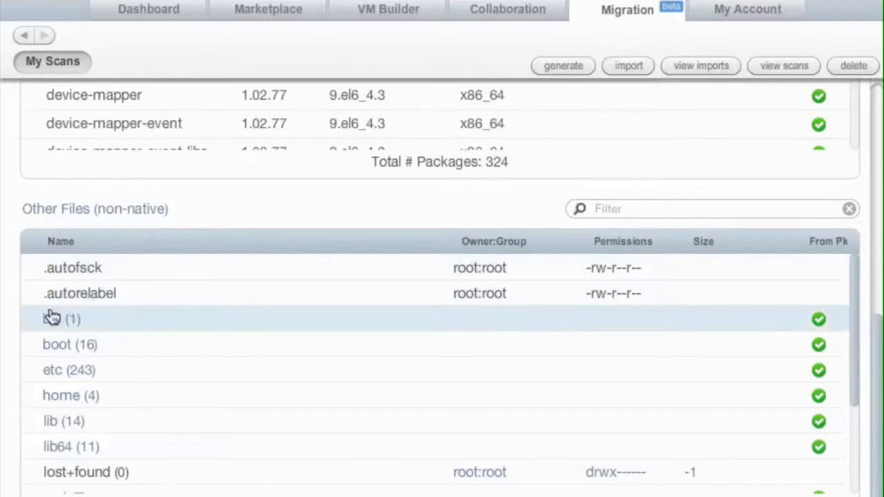
scroll(59, 327, "down", 3)
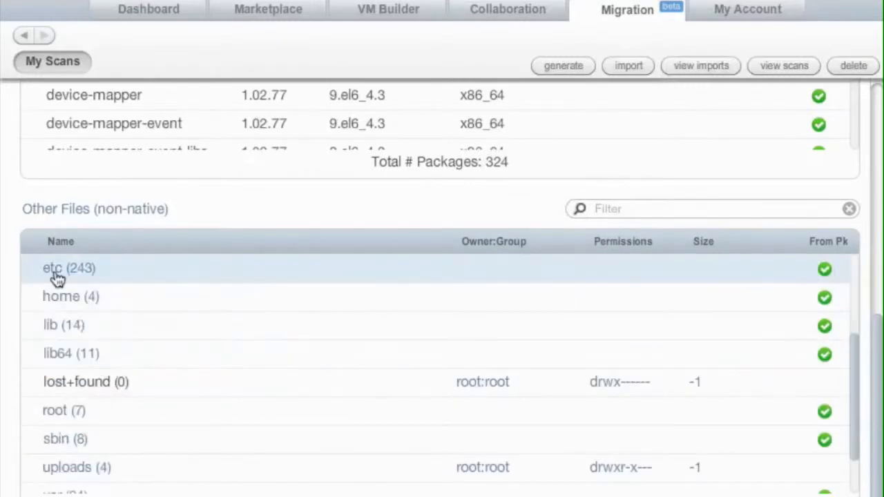
left_click(54, 268)
left_click(33, 272)
scroll(289, 376, "down", 3)
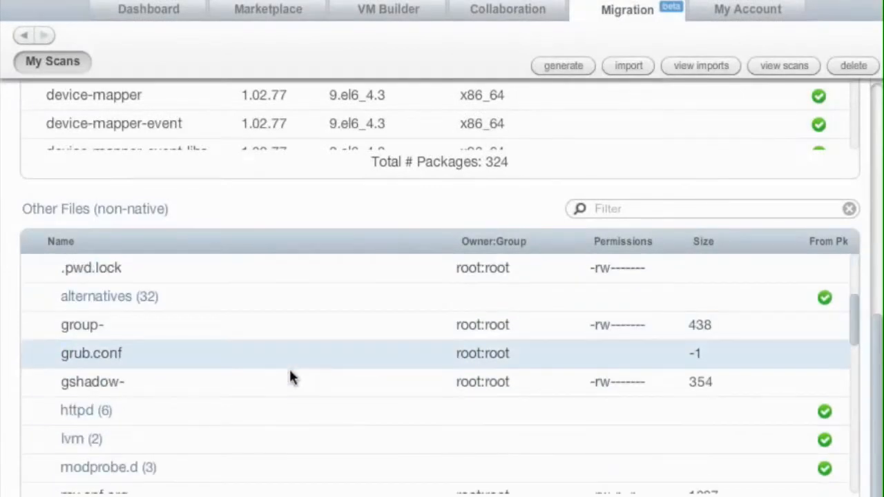
scroll(290, 376, "down", 5)
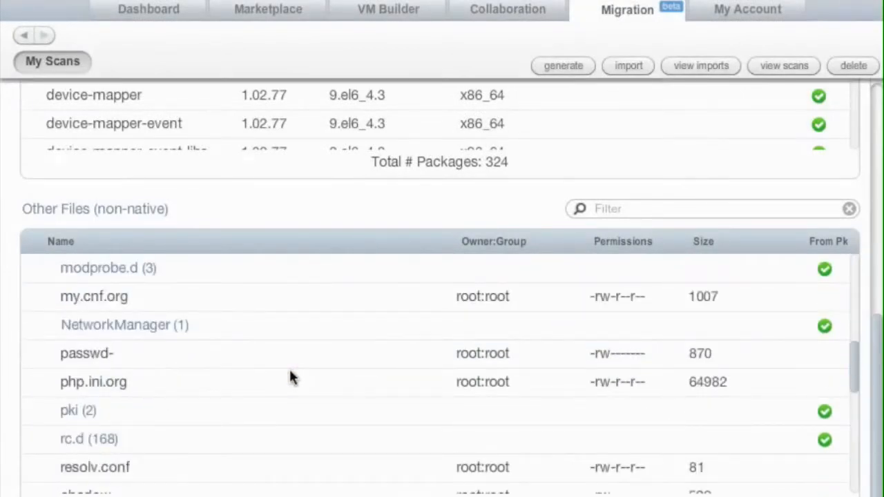
scroll(290, 376, "down", 2)
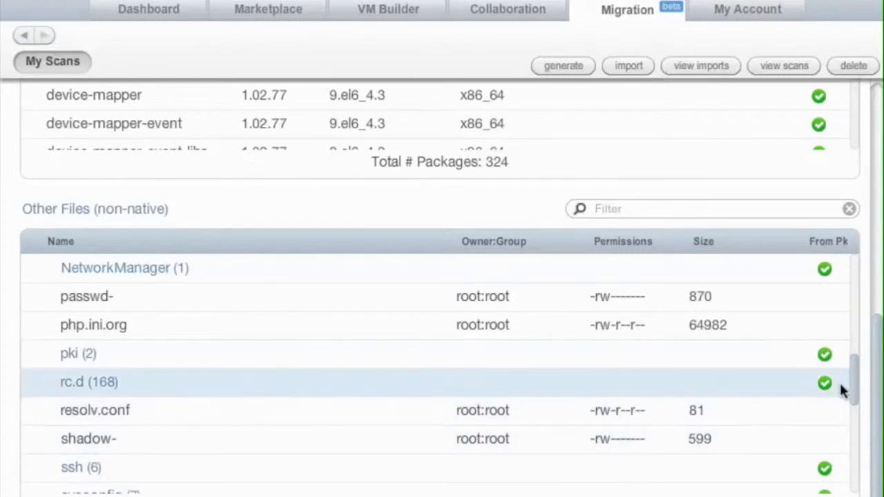
mouse_move(828, 362)
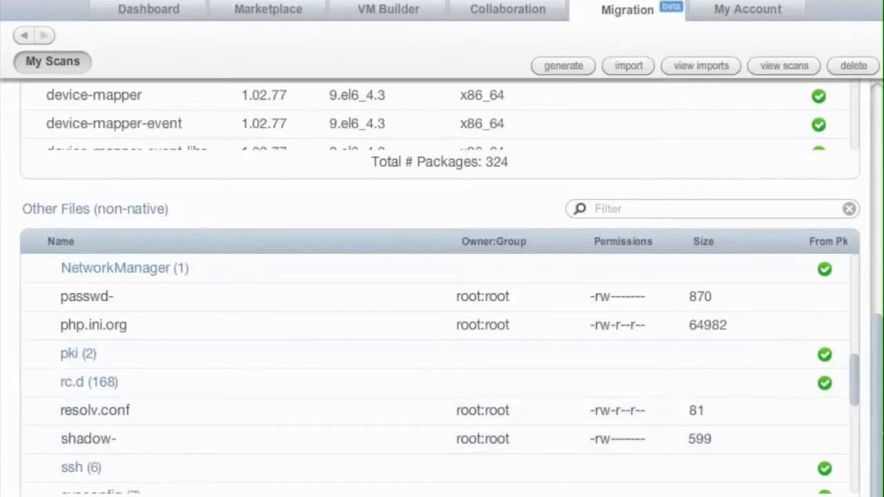
left_click_drag(877, 423, 877, 196)
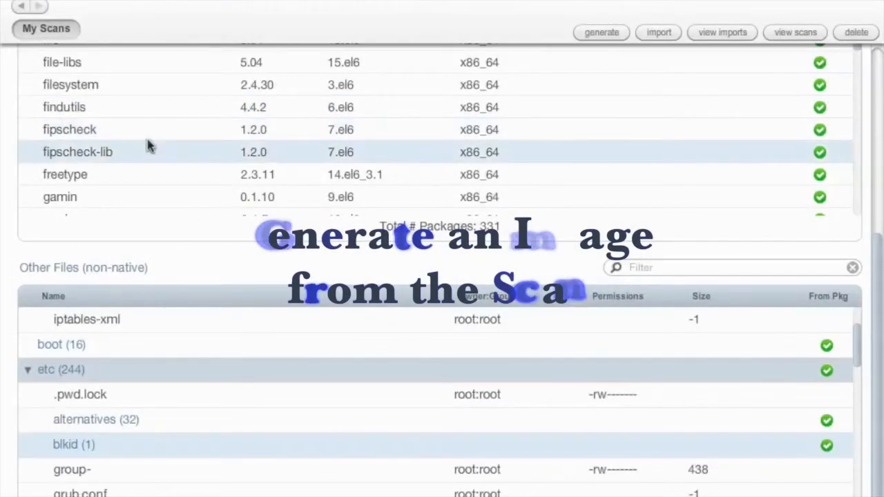
- Return to the scan list, start image generation from OwnCloud Scan #1, and choose the Amazon Machine Image (EC2) cloud format
left_click(22, 7)
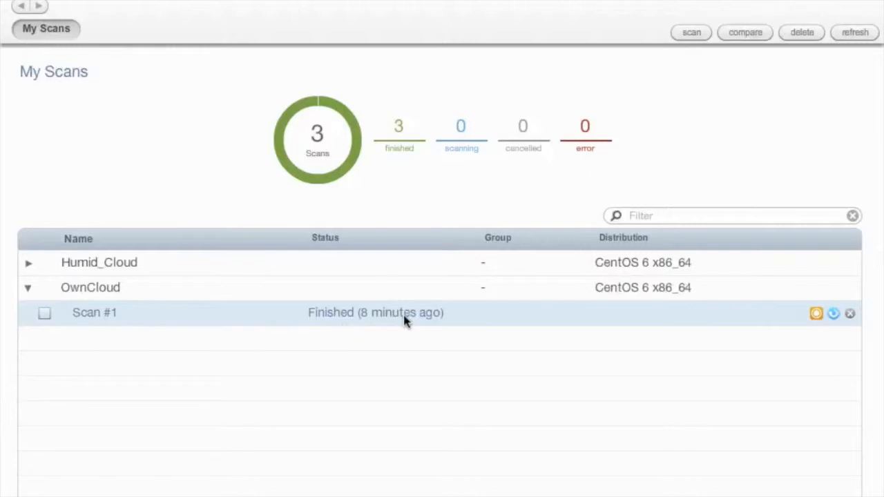
left_click(835, 314)
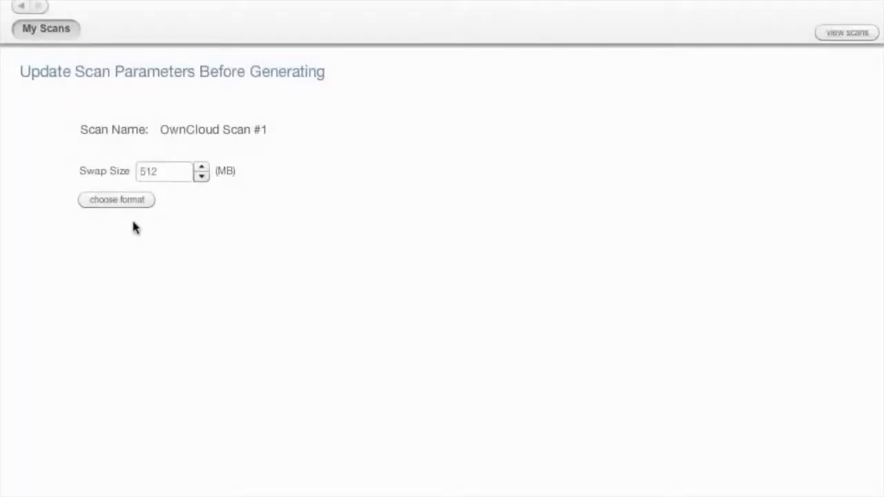
left_click(131, 202)
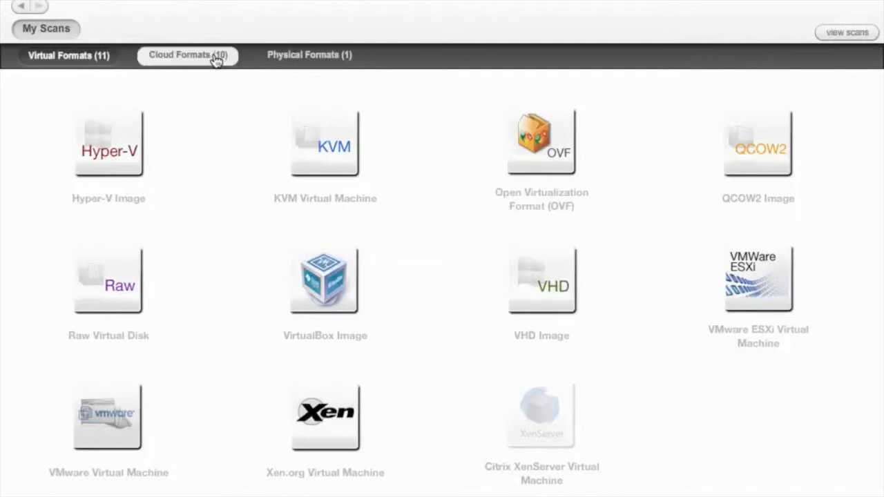
left_click(212, 55)
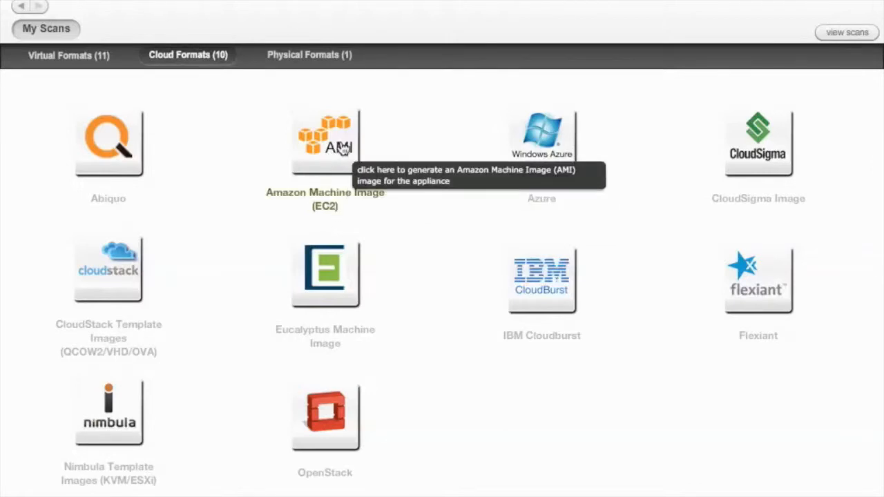
left_click(343, 148)
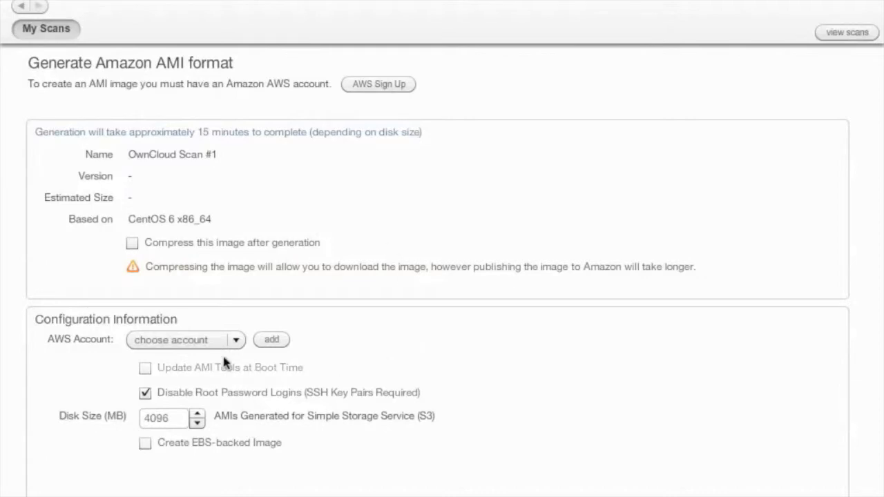
- Select the saved AWS account for the AMI generation and enable creation of an EBS-backed image
left_click(202, 341)
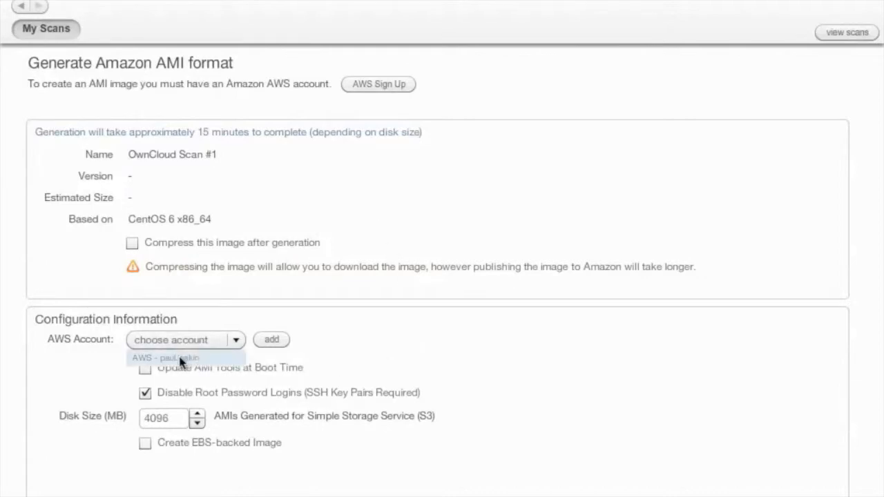
left_click(179, 359)
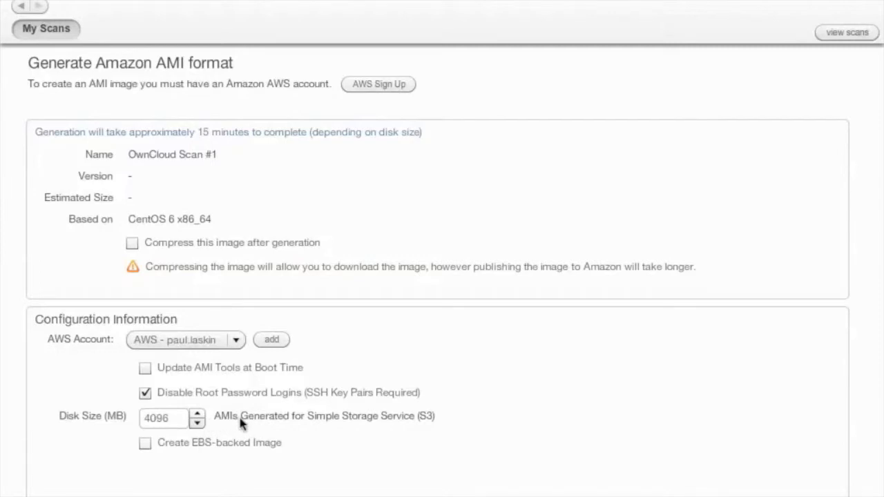
left_click(178, 448)
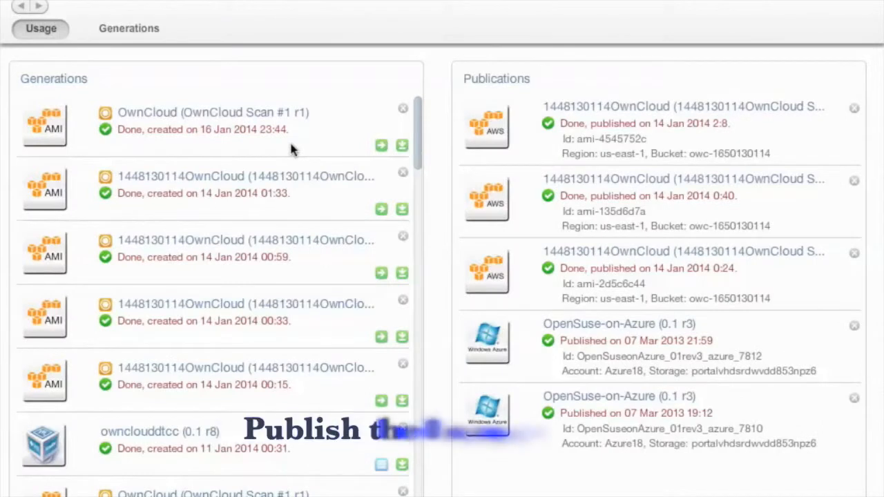
- Start publishing the generated OwnCloud Scan #1 AMI, selecting the saved AWS account and the us-east-1 region
left_click(381, 146)
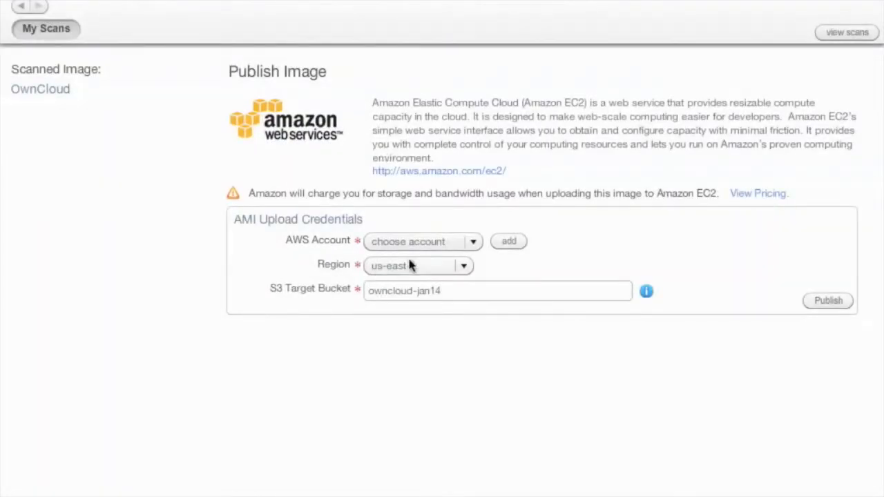
left_click(409, 252)
left_click(408, 265)
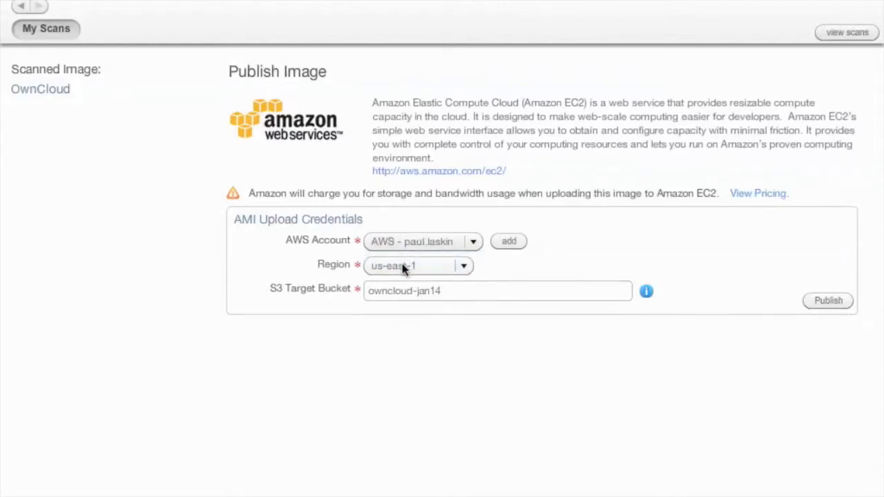
left_click(438, 267)
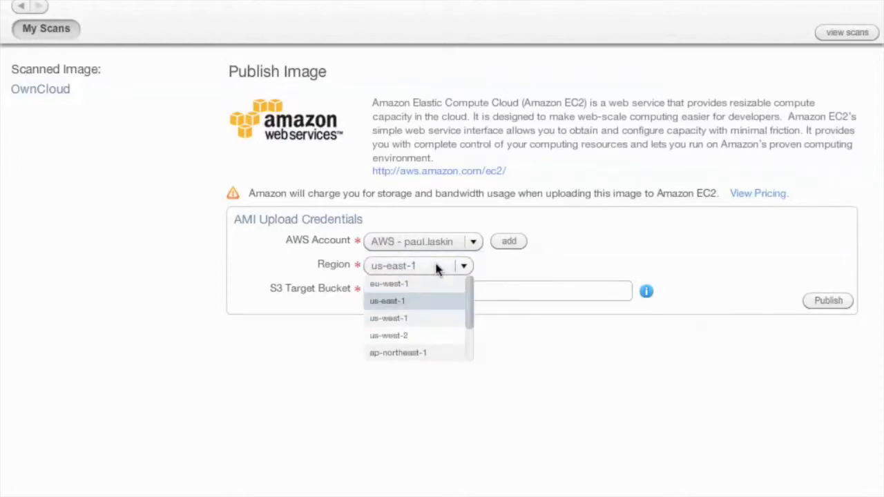
left_click(407, 301)
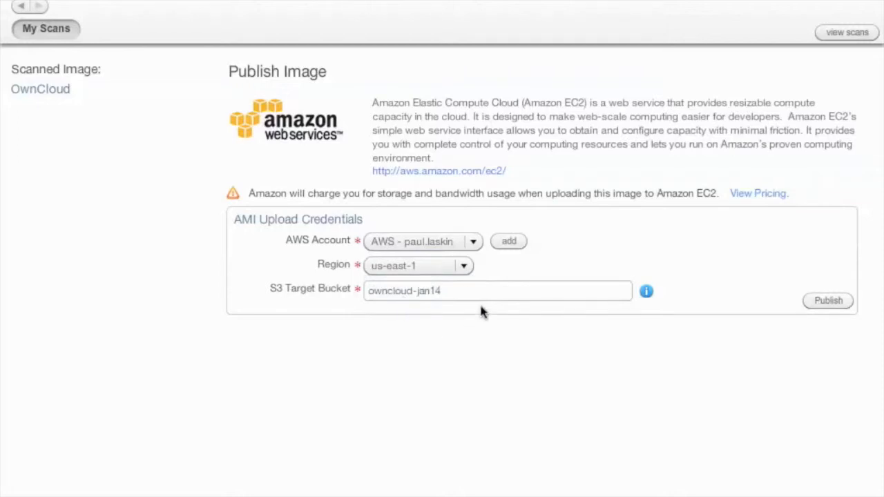
- Set the S3 target bucket to owncloud-jan14a and publish the image
triple_click(386, 290)
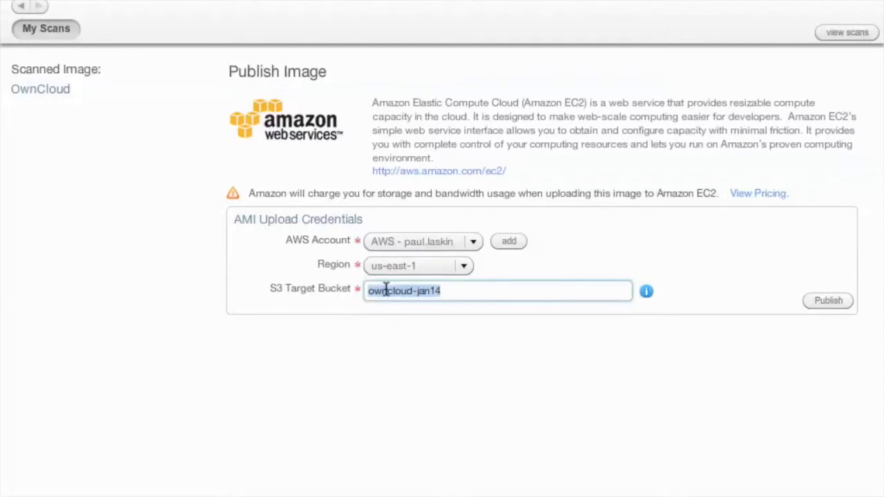
type("c")
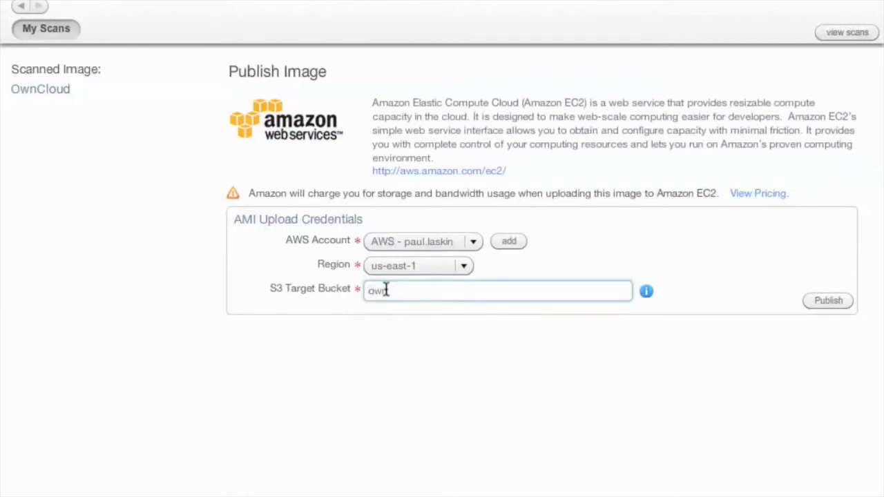
type("loud-jan14a")
left_click(826, 301)
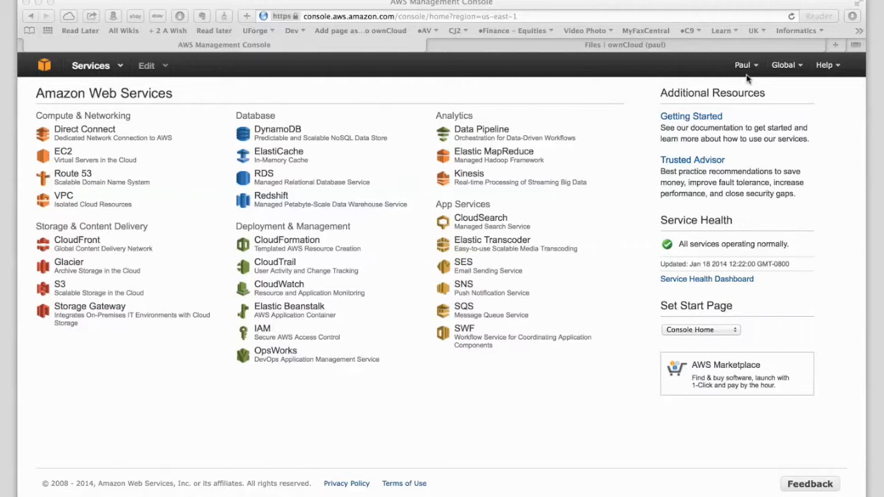
- In the AWS Management Console, open EC2's AMIs and start launching an instance from the OwnCloud_OwnCloud_Scan_1rev1_ami EBS image
left_click(63, 155)
left_click(63, 155)
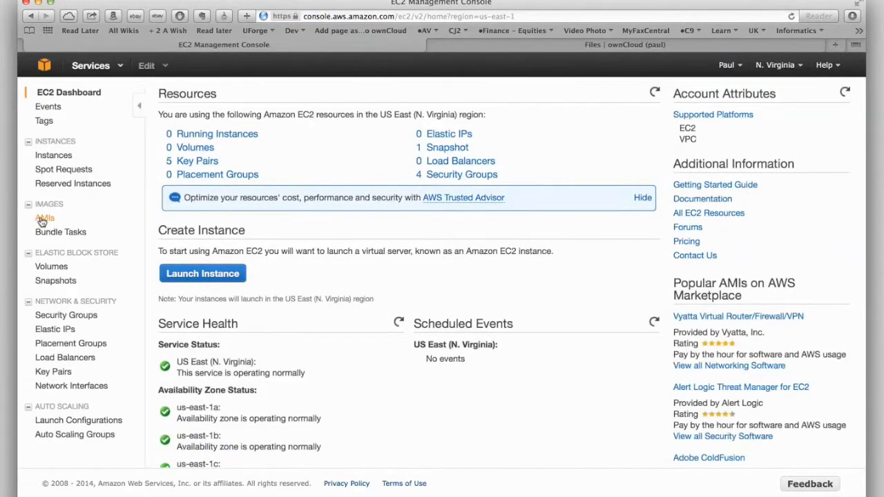
left_click(43, 219)
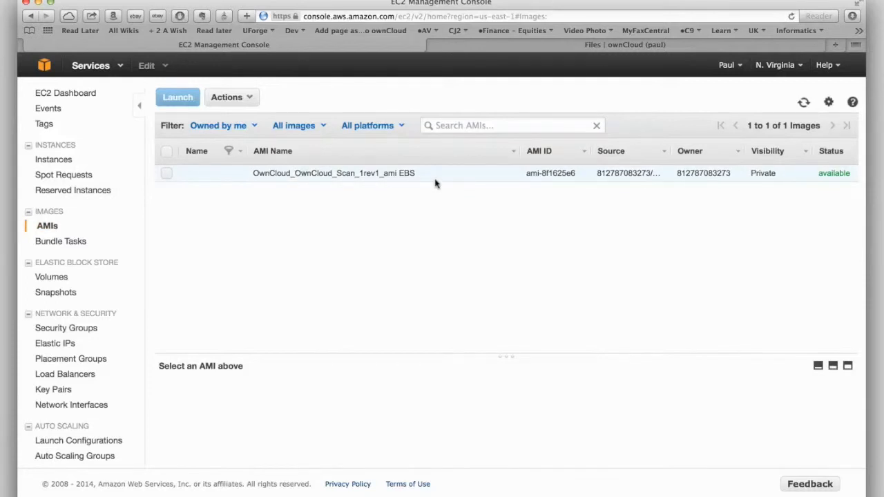
left_click(167, 174)
left_click(176, 99)
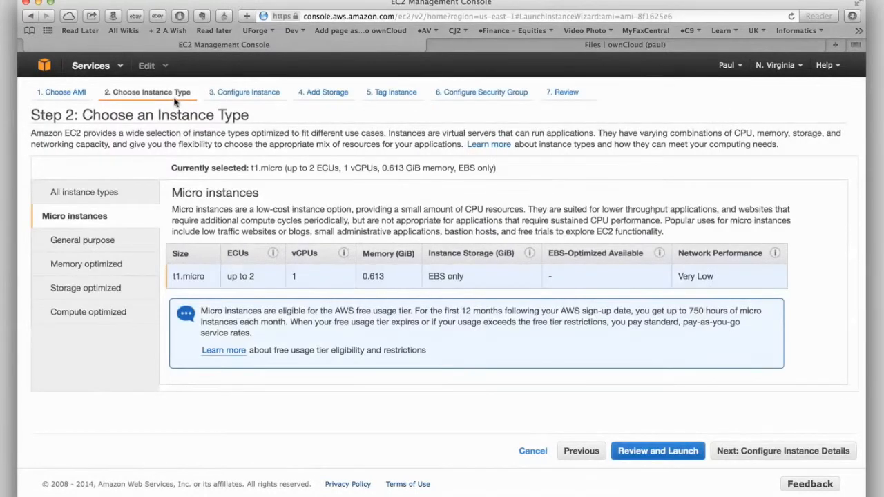
- Review the available instance types, keep the t1.micro instance, and accept the default instance details and storage
left_click(94, 196)
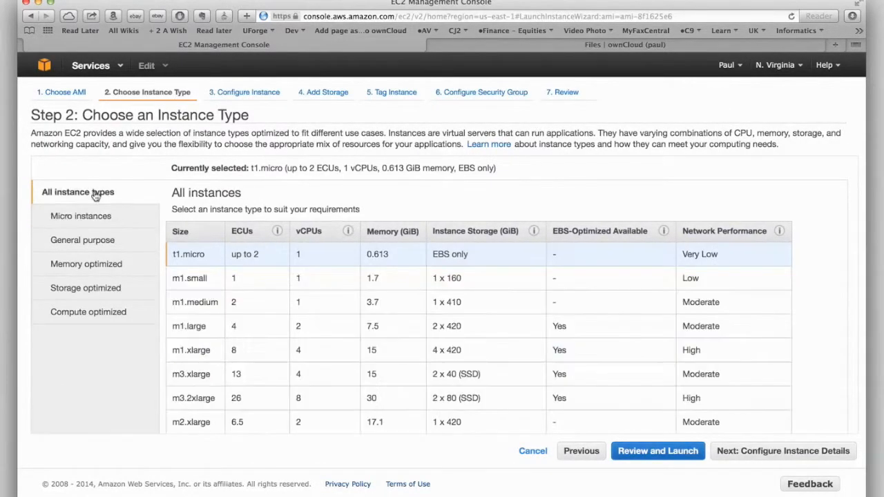
left_click(55, 216)
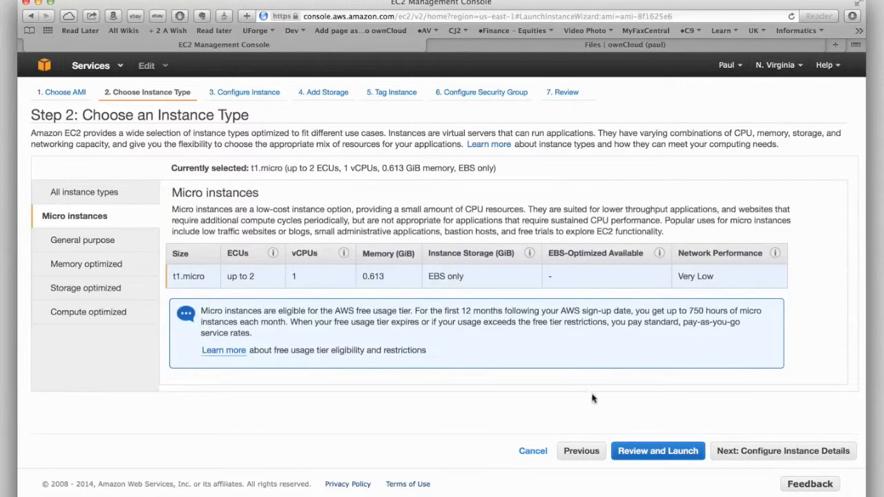
left_click(785, 452)
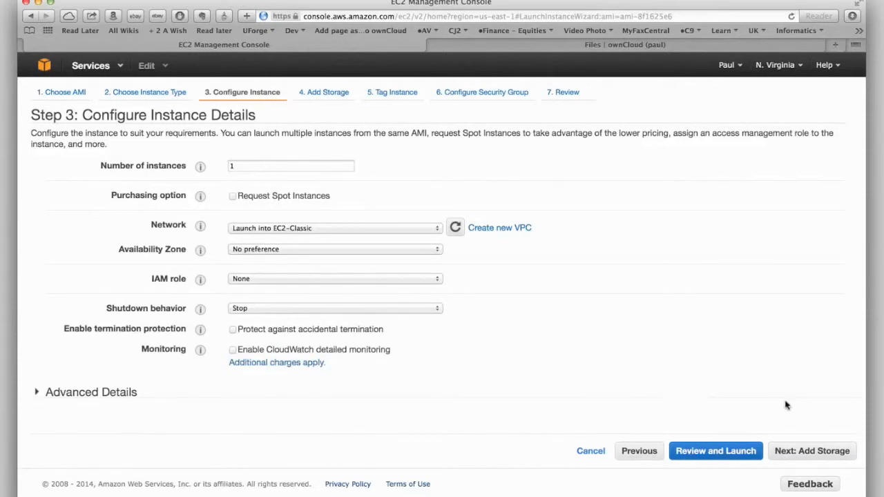
left_click(811, 454)
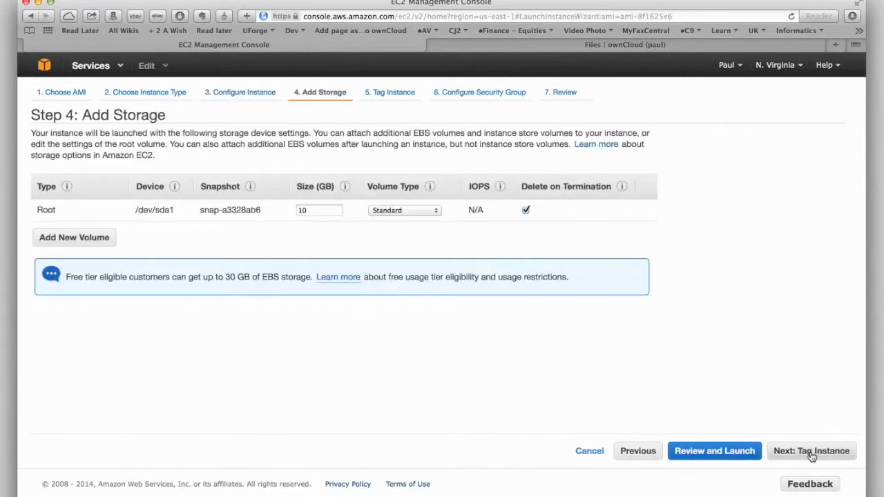
left_click(811, 452)
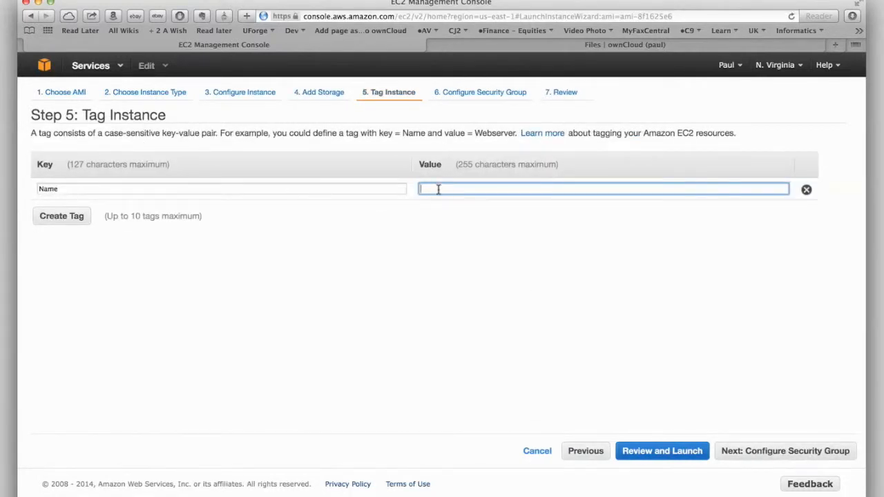
- Set the instance's Name tag to owncloud and continue to the security group configuration
type("owncloud")
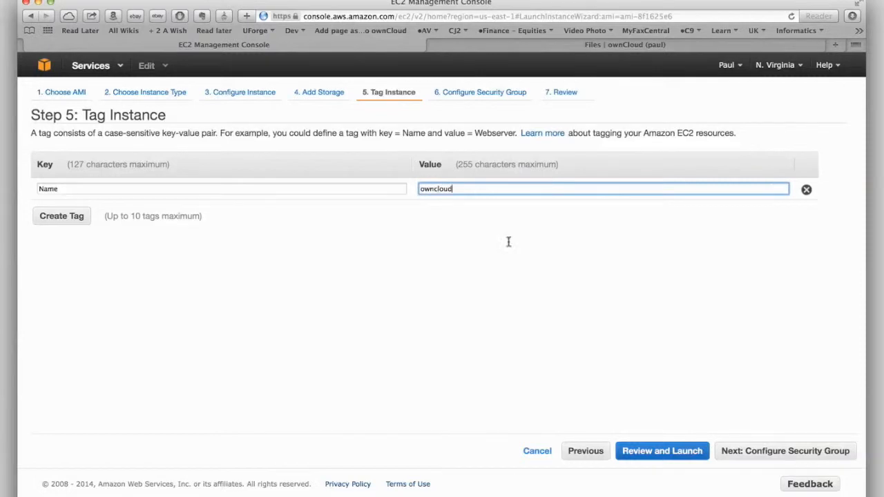
left_click(664, 326)
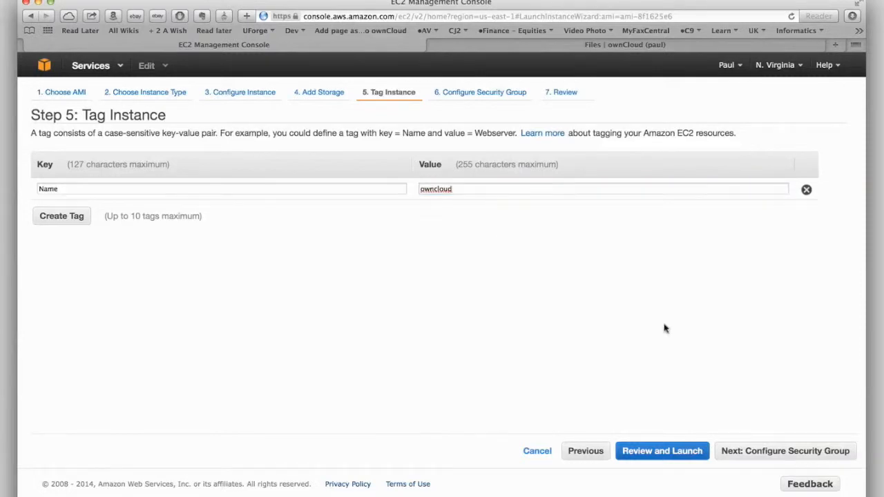
left_click(827, 452)
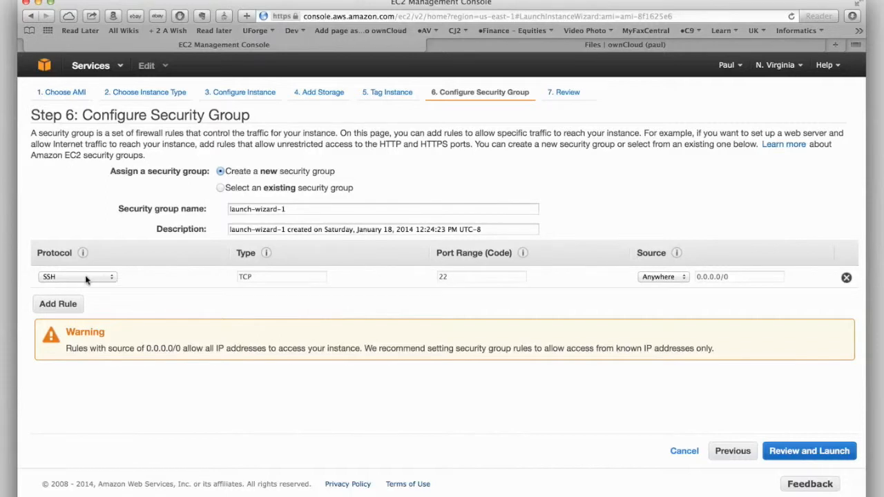
- Assign the existing Web and SSH security group to the instance and continue to the launch review
left_click(257, 188)
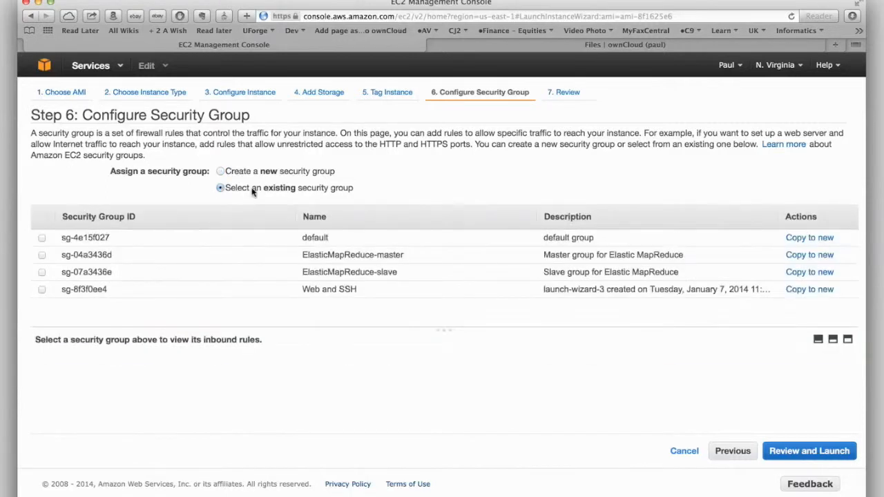
left_click(41, 289)
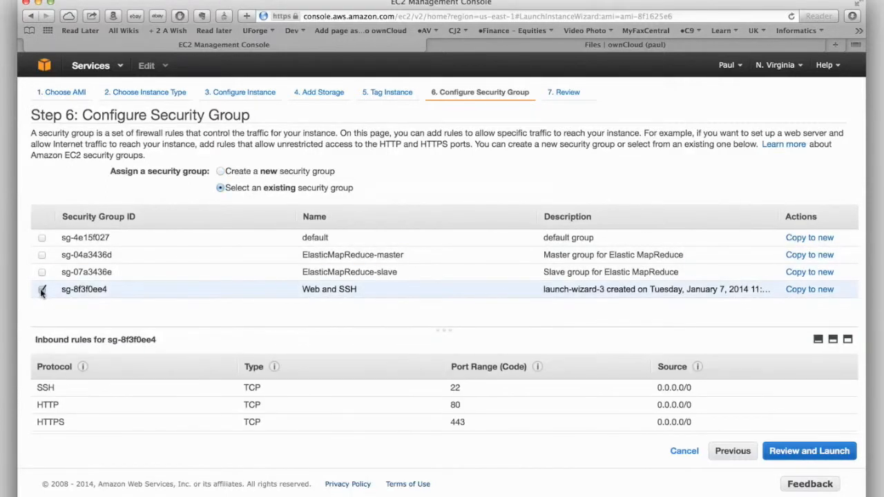
left_click(801, 454)
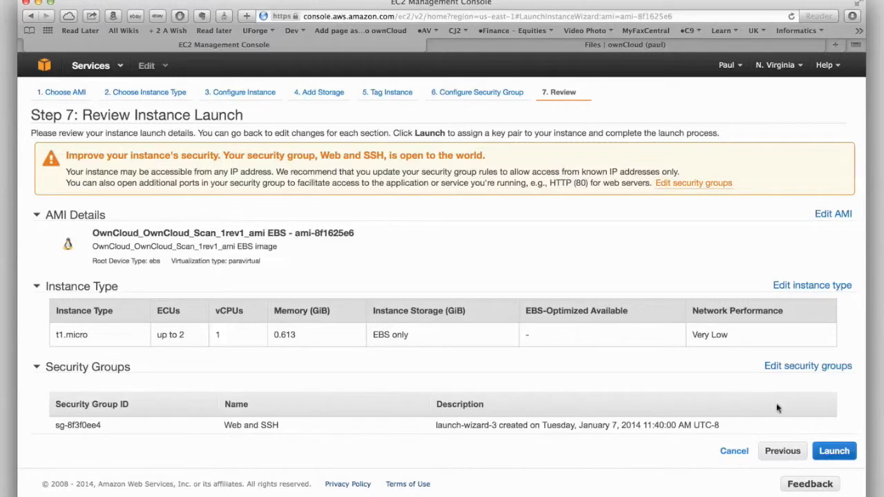
- Launch the instance with the existing key pair uforge_23Dec13, acknowledging access to its private key file
left_click(833, 450)
left_click(345, 301)
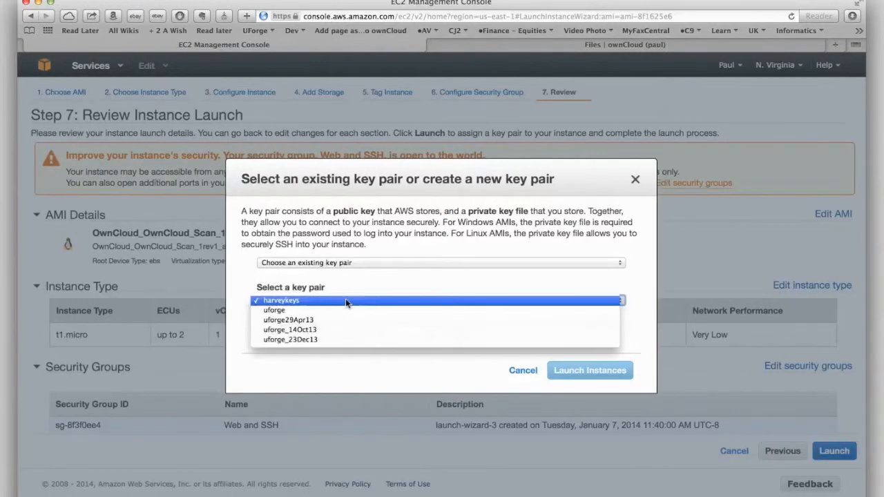
left_click(316, 338)
left_click(262, 323)
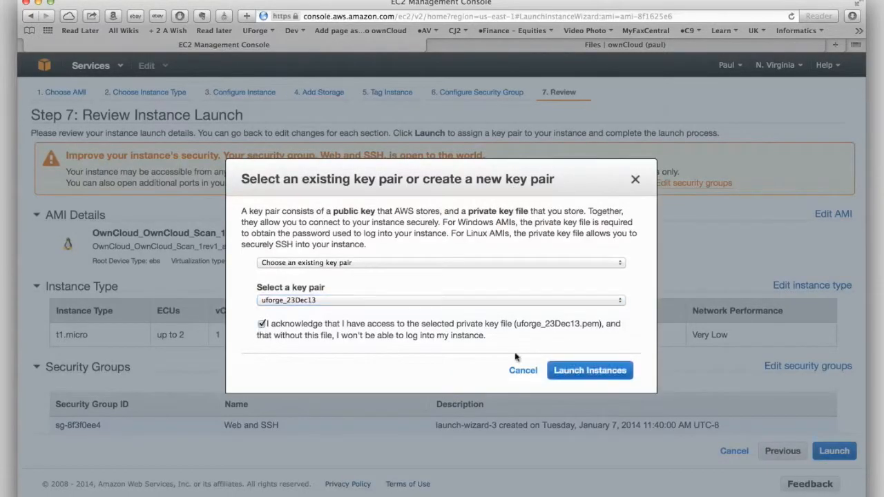
left_click(583, 376)
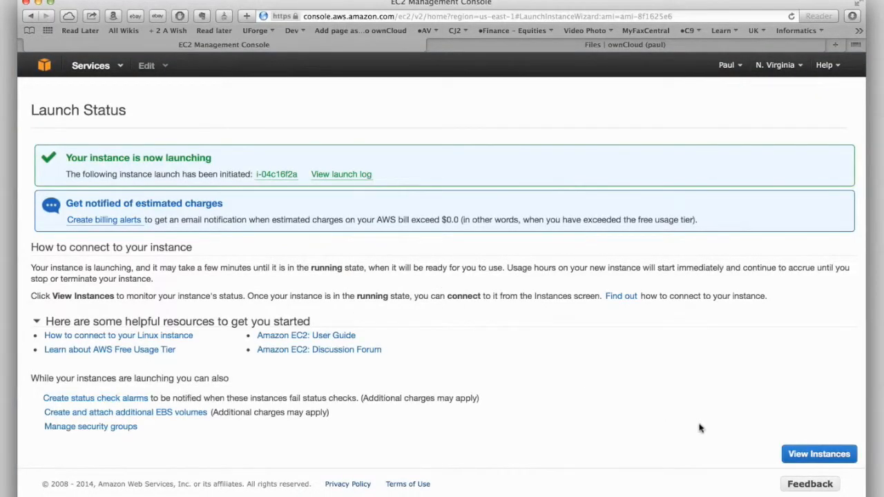
- View the EC2 instances, select the owncloud instance and copy its public IP address
left_click(819, 454)
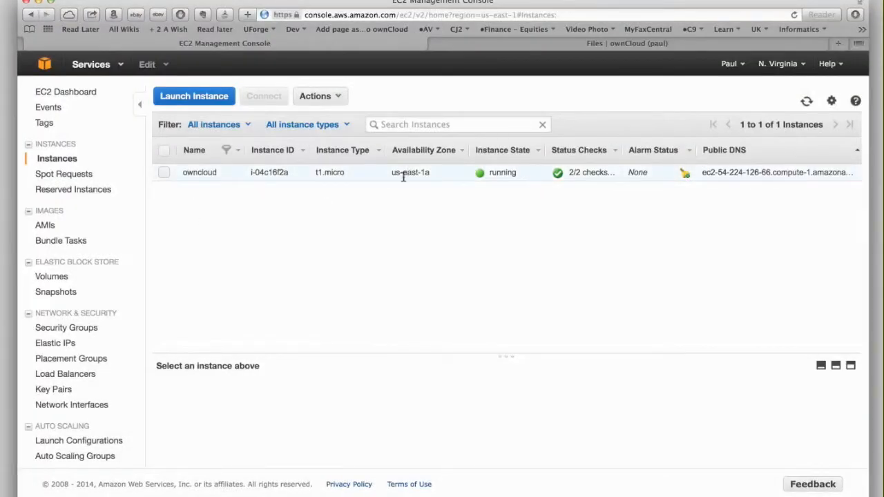
left_click(164, 173)
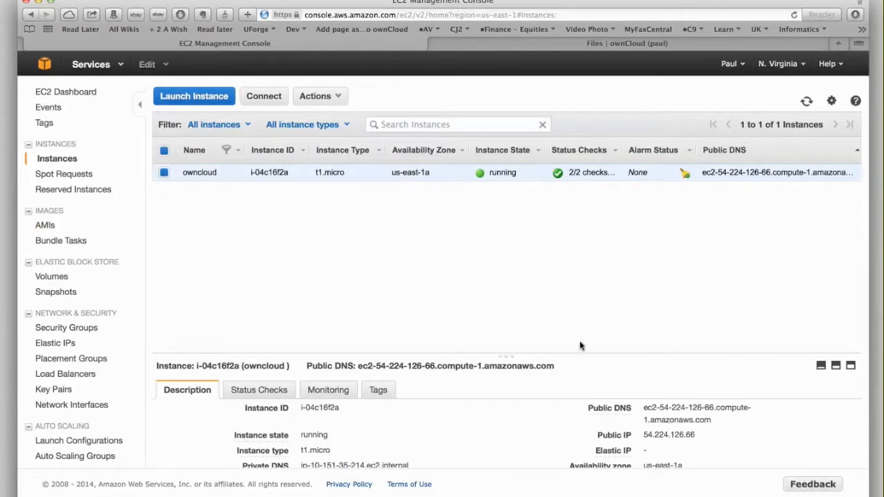
double_click(648, 434)
key("super+c")
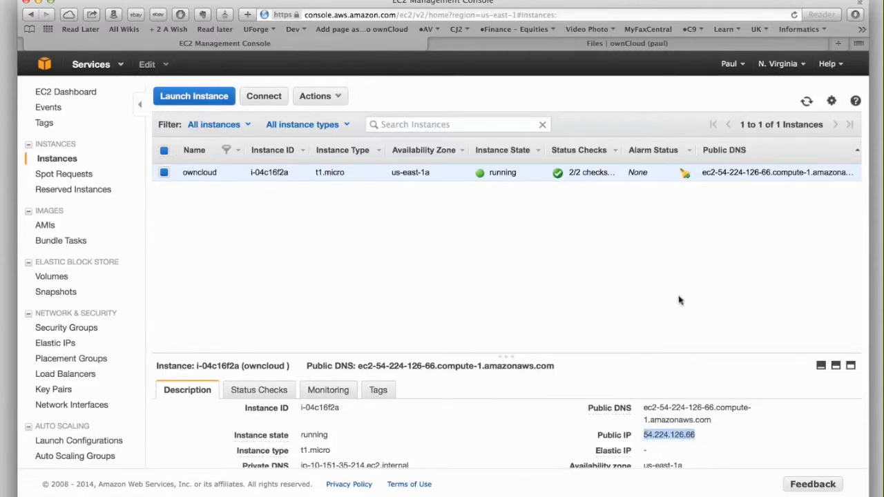
left_click(583, 273)
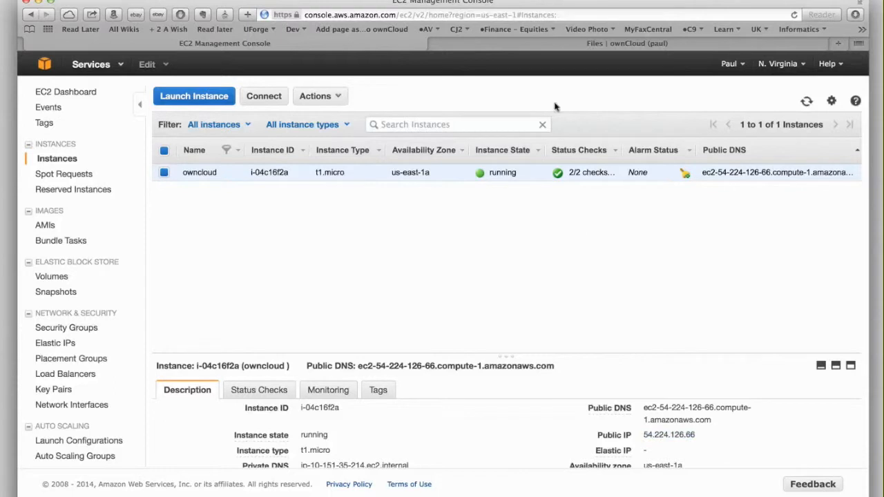
- In the original ownCloud server's calendar, set the Edit Video event's end date to 19-01-2014 and submit the change
left_click(521, 43)
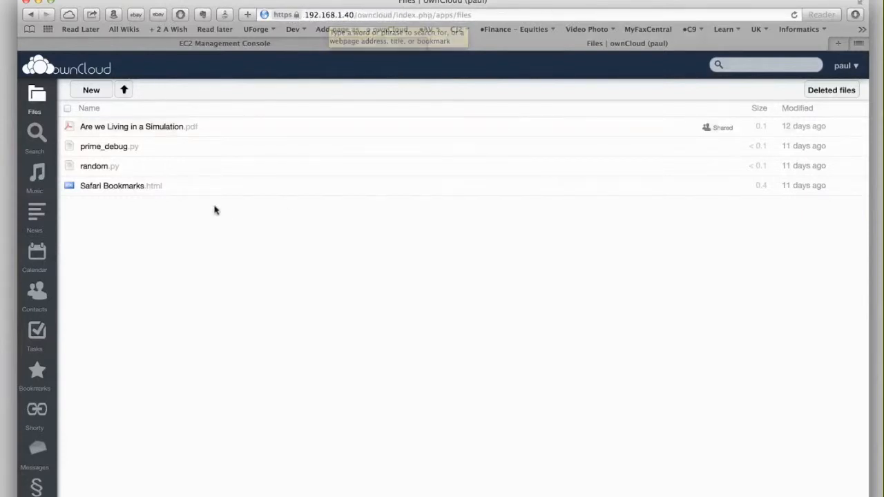
left_click(36, 255)
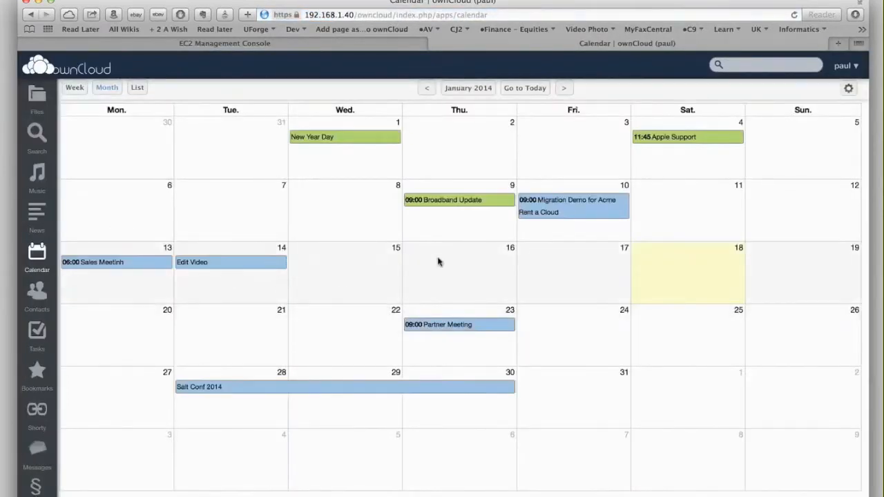
left_click(243, 269)
left_click(195, 269)
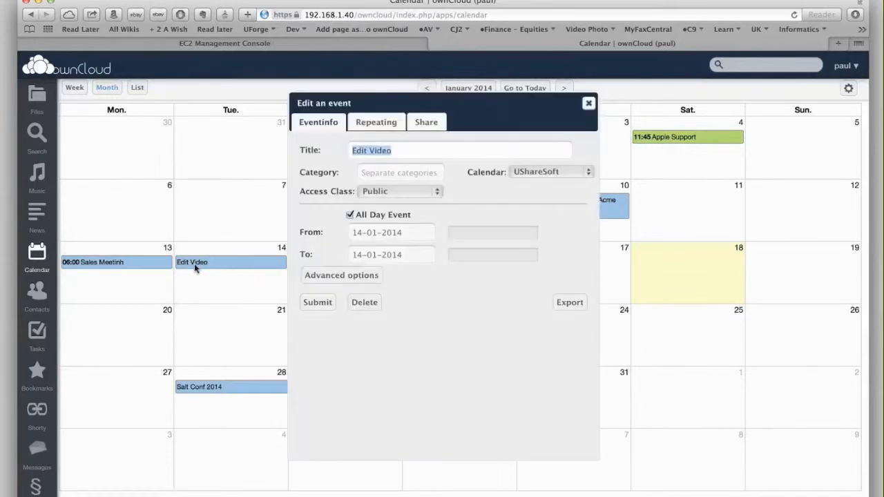
left_click(358, 254)
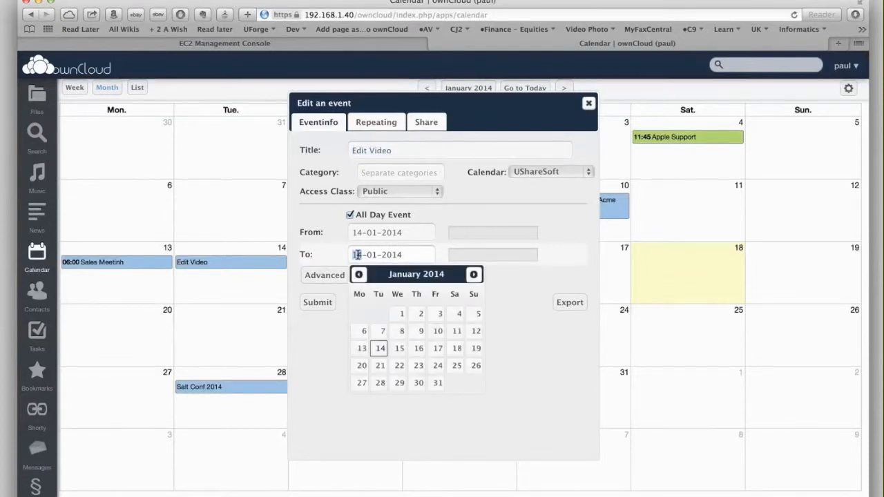
key("Delete")
type("9")
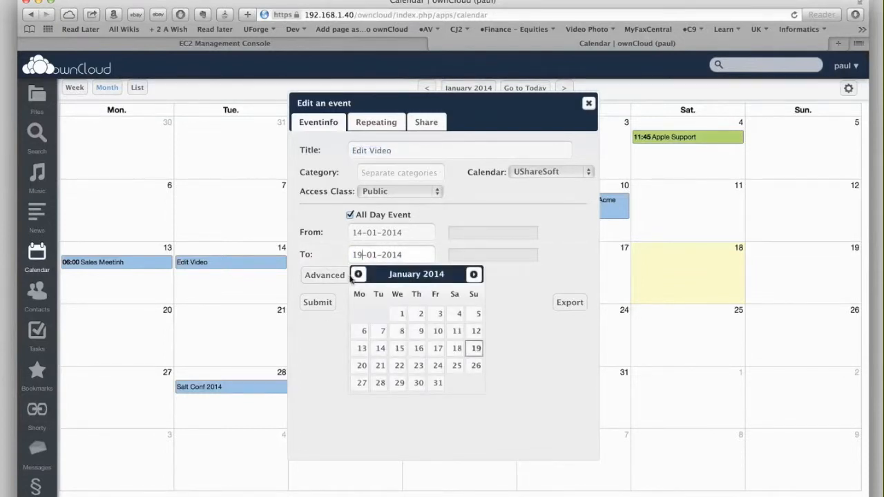
left_click(318, 303)
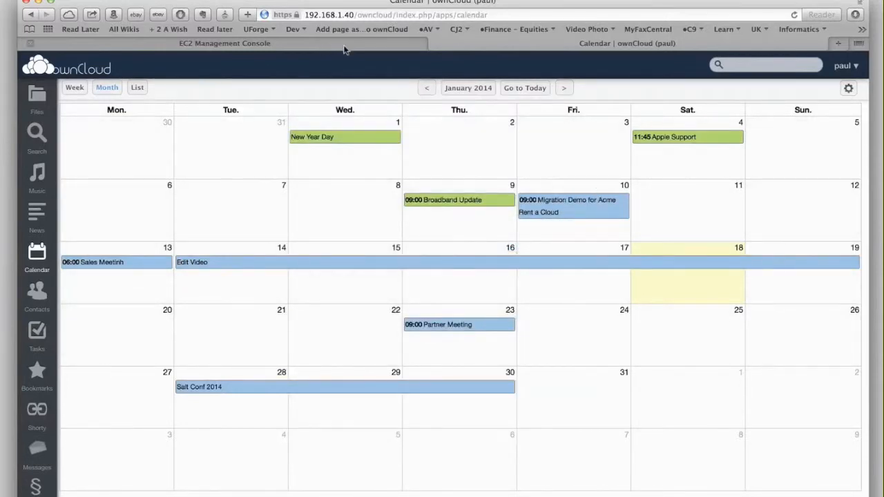
- Browse to the new instance's public IP in a separate tab, and open its ownCloud login page at 54.224.126.66/owncloud
key("super+t")
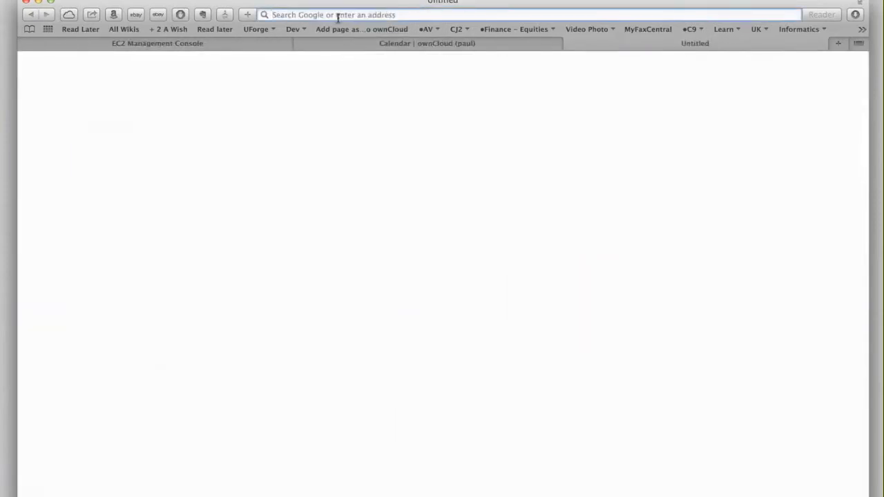
key("super+v")
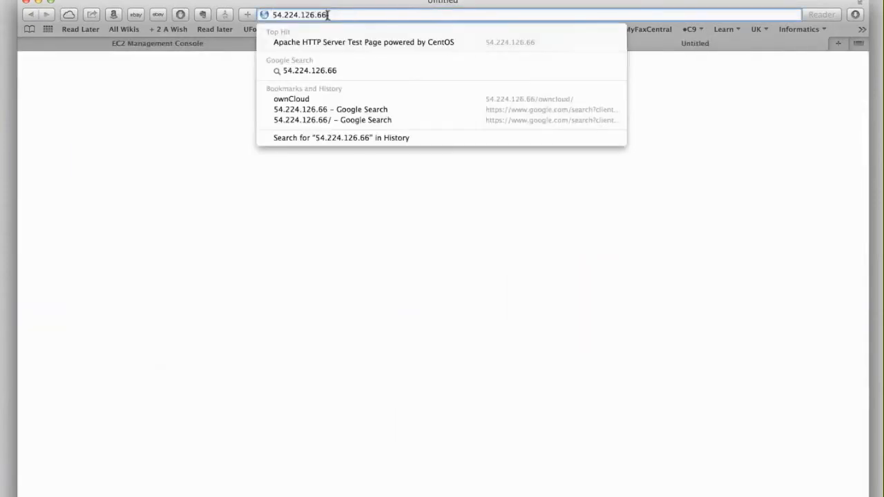
key("Return")
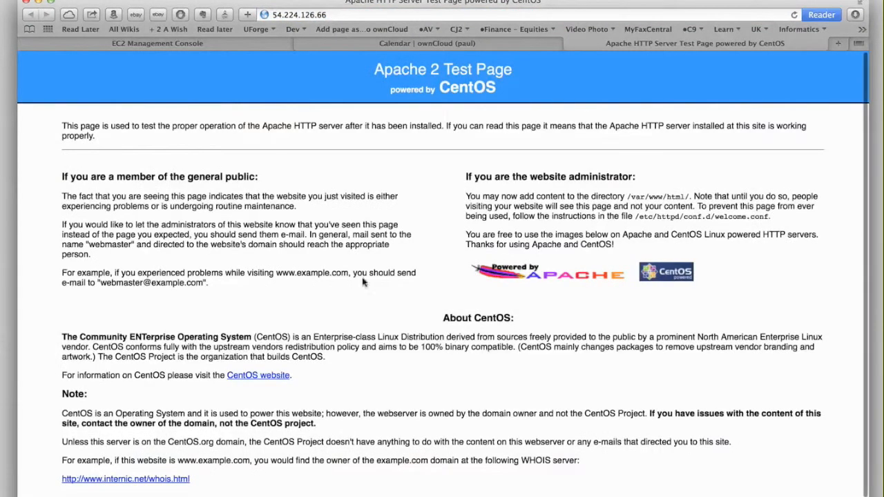
left_click(333, 15)
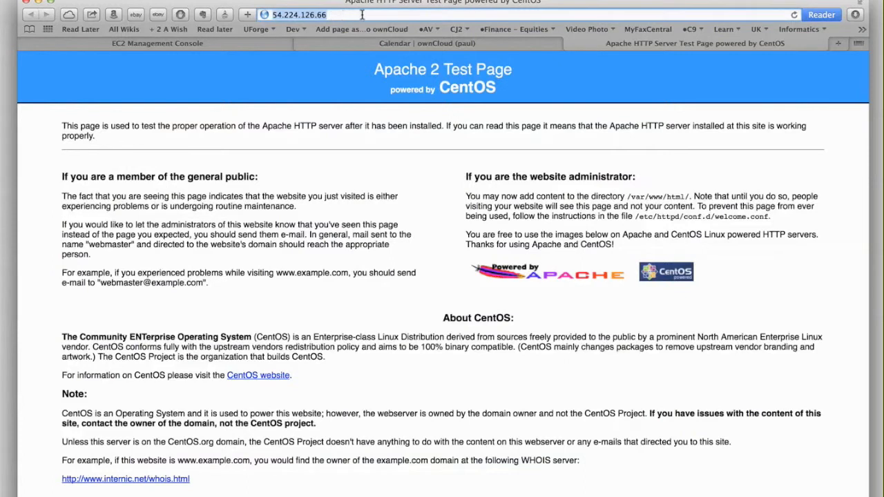
left_click(362, 14)
type("/owncloud")
key("Return")
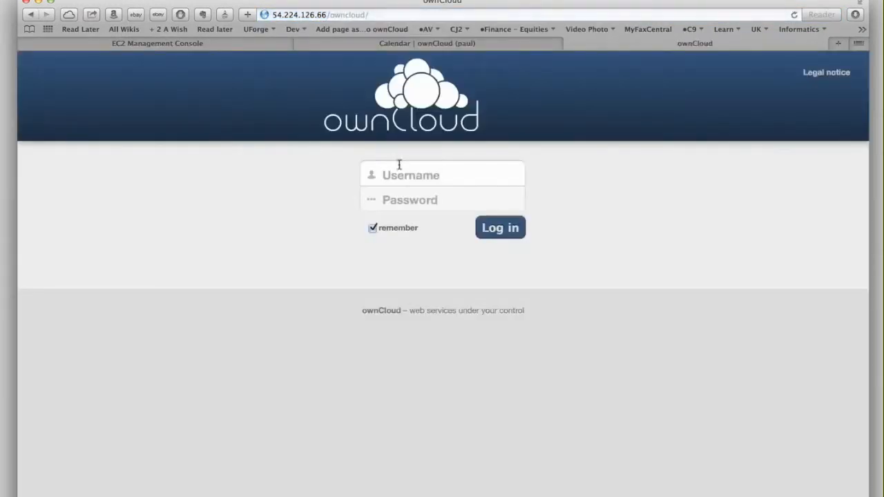
- Log in to the migrated ownCloud with the account's username and password, accepting the browser's offer to save the password
type("paul")
key("Tab")
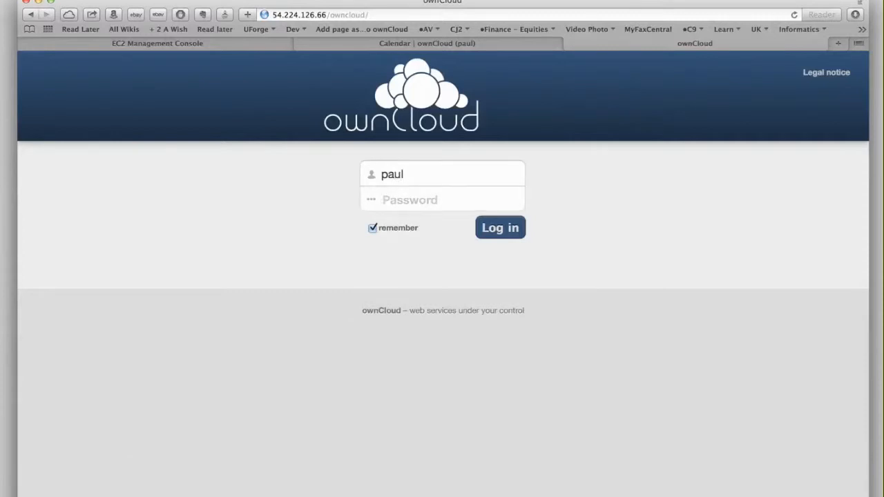
type("••")
key("Return")
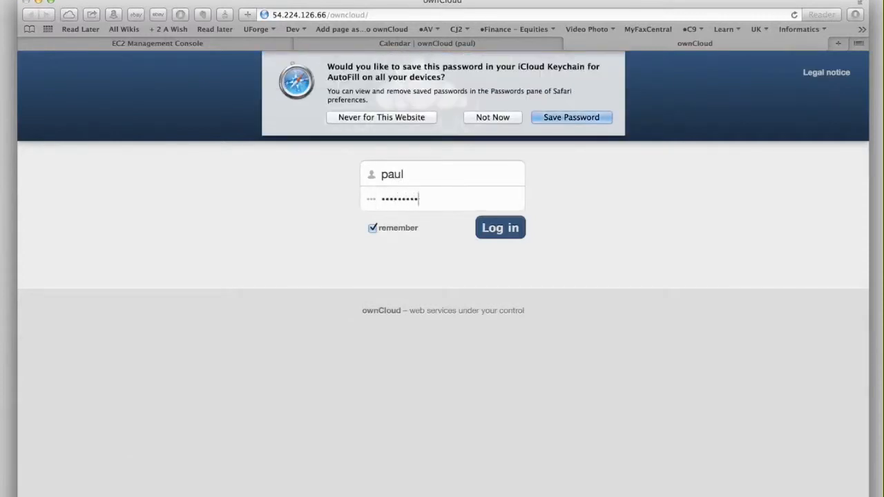
key("Return")
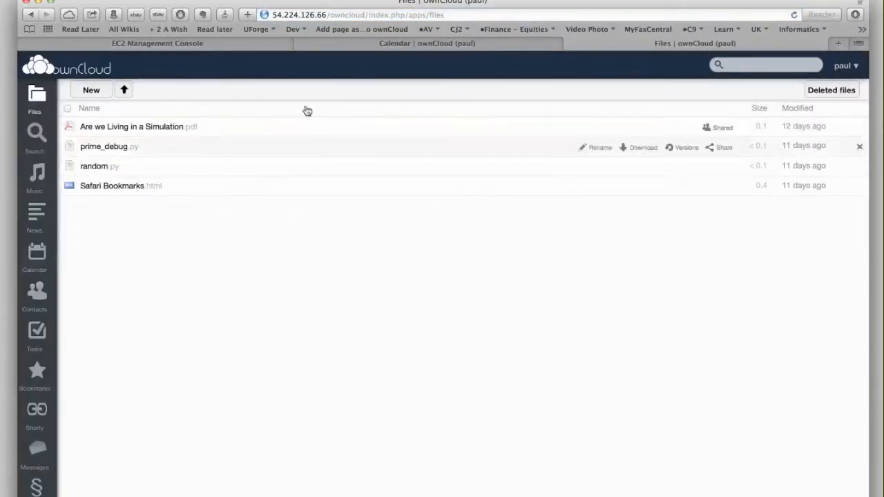
- Compare the Files list on the original ownCloud server at 192.168.1.40 with the one on the EC2 instance
left_click(385, 43)
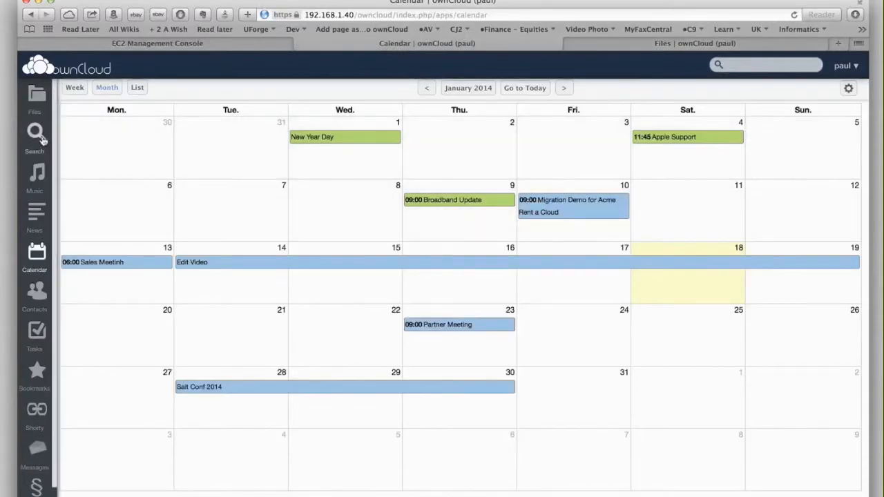
left_click(37, 95)
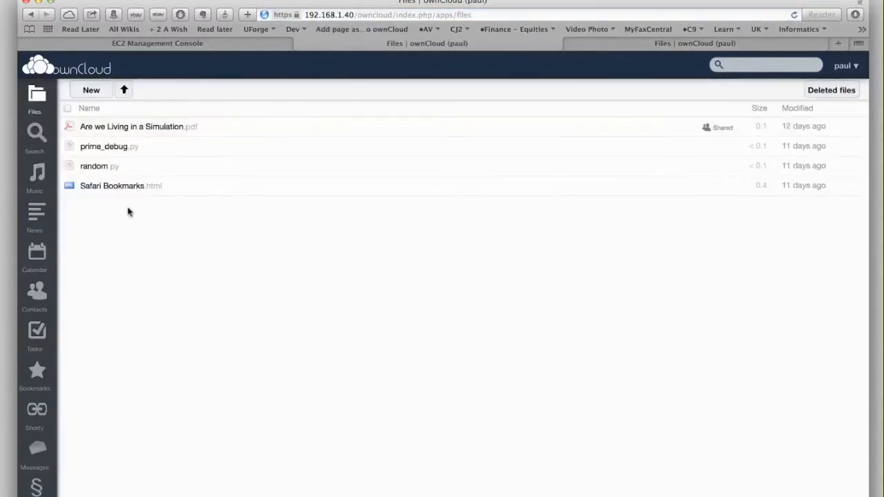
left_click(636, 44)
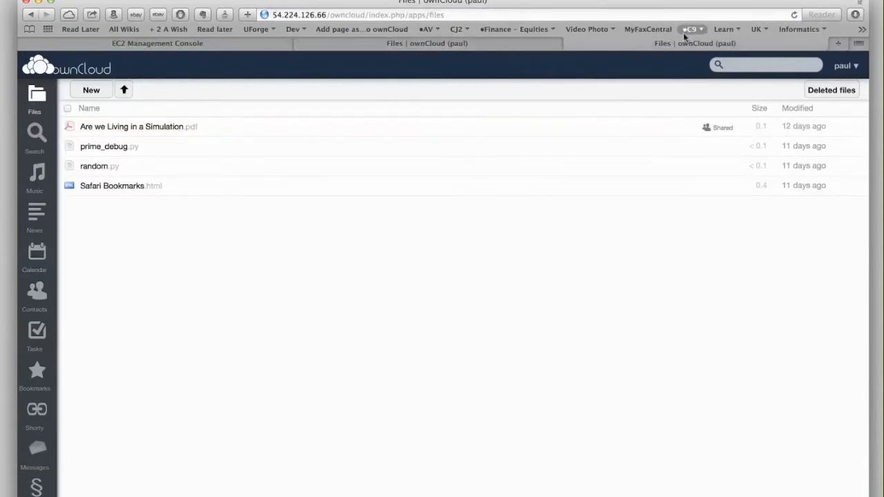
left_click(507, 44)
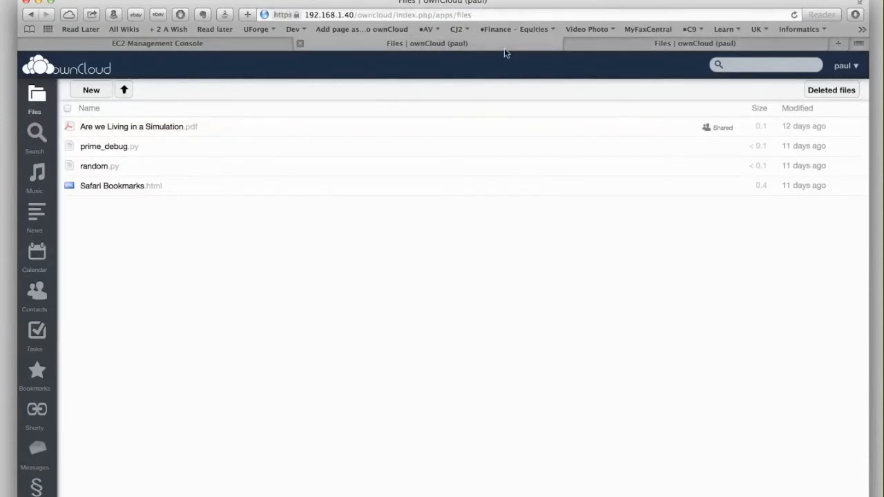
- Open the January 2014 calendar on the original server and the calendar on the EC2 instance to compare the Edit Video event
left_click(36, 260)
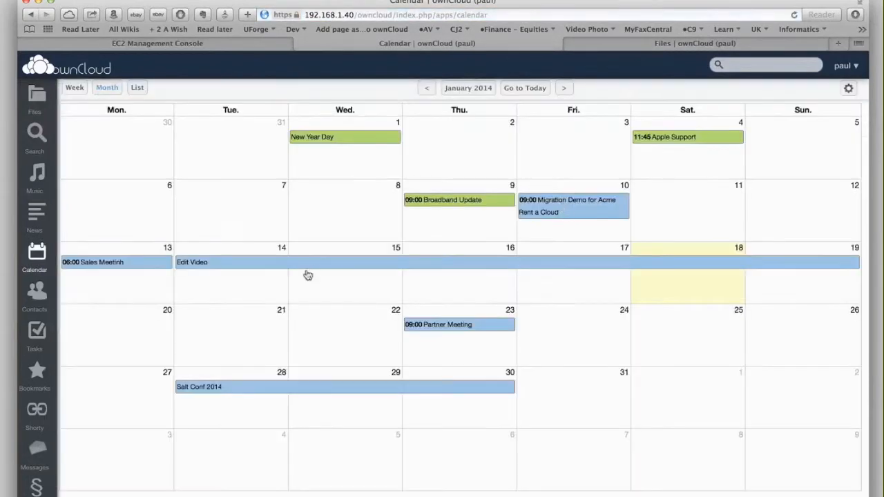
left_click(675, 46)
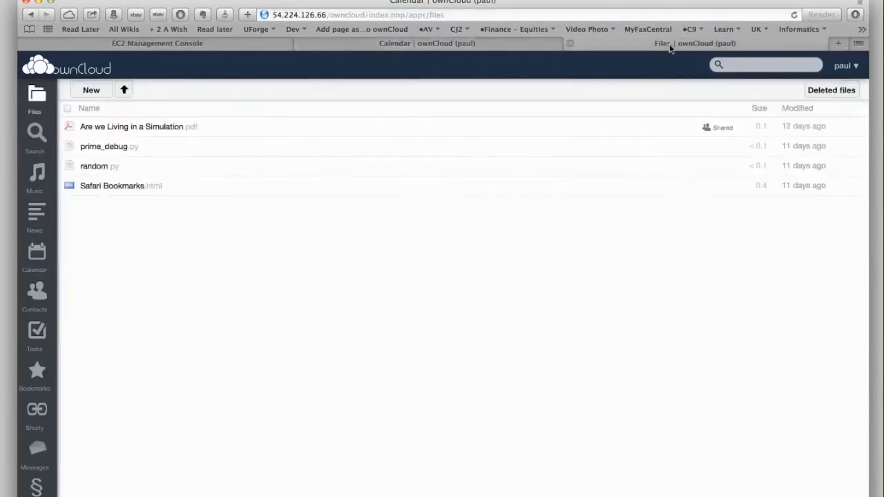
left_click(38, 254)
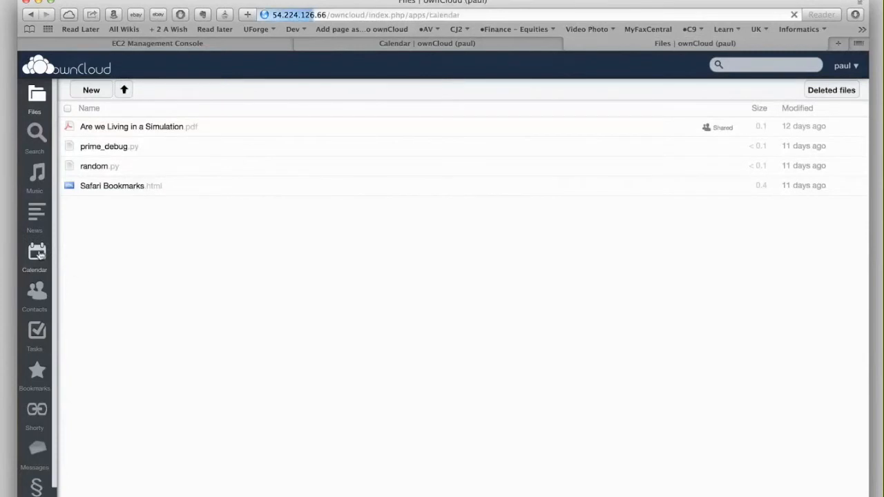